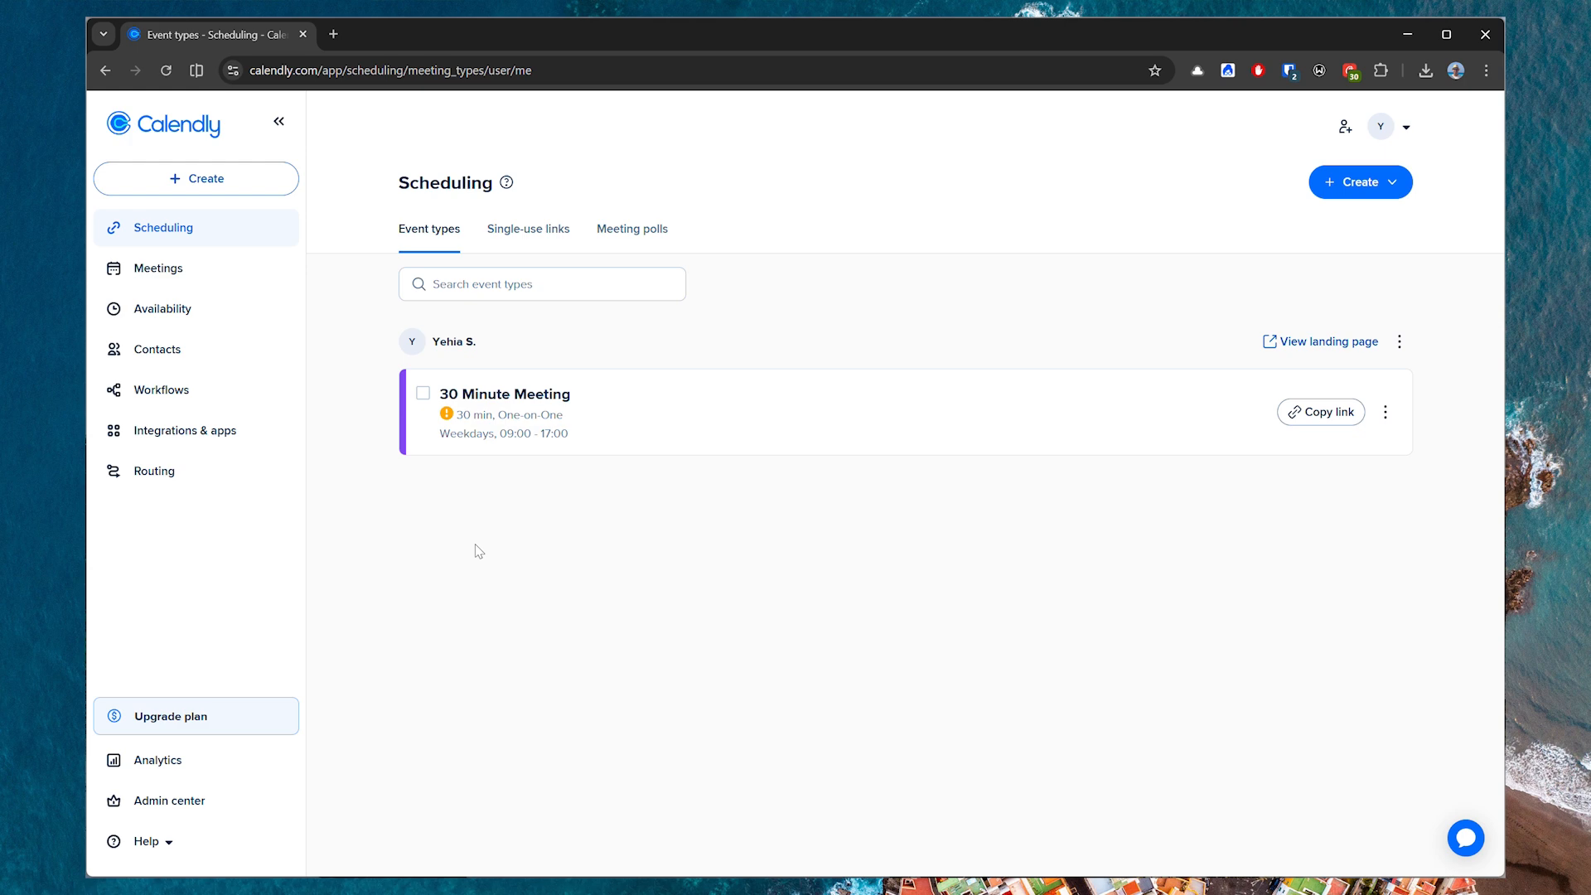
Search the integrations for "api" and open the API and webhooks integration.
click(219, 434)
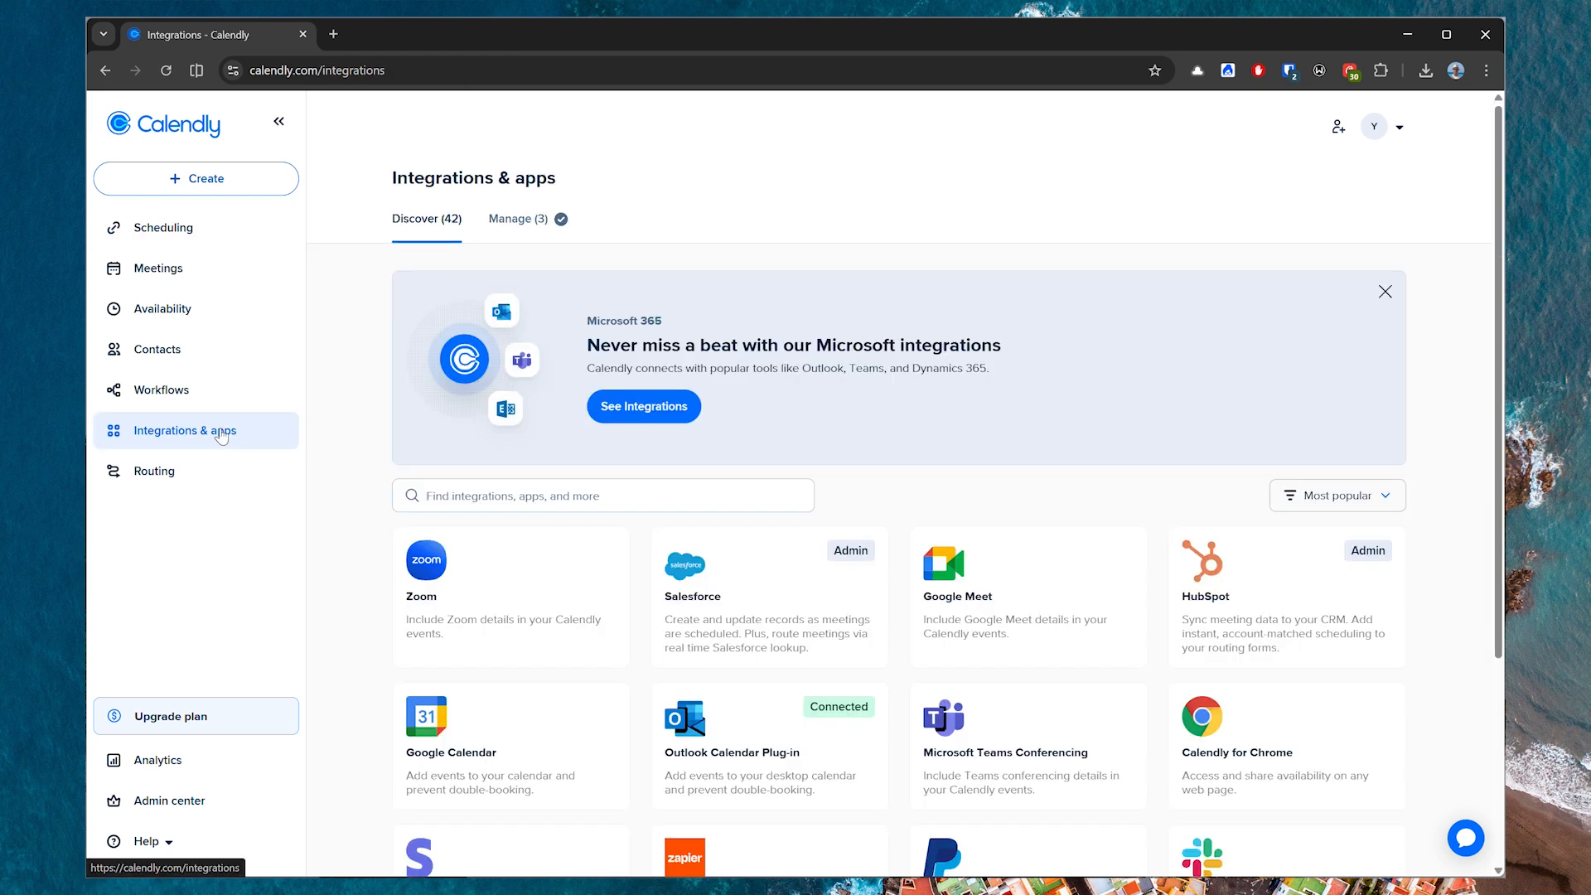
click(644, 503)
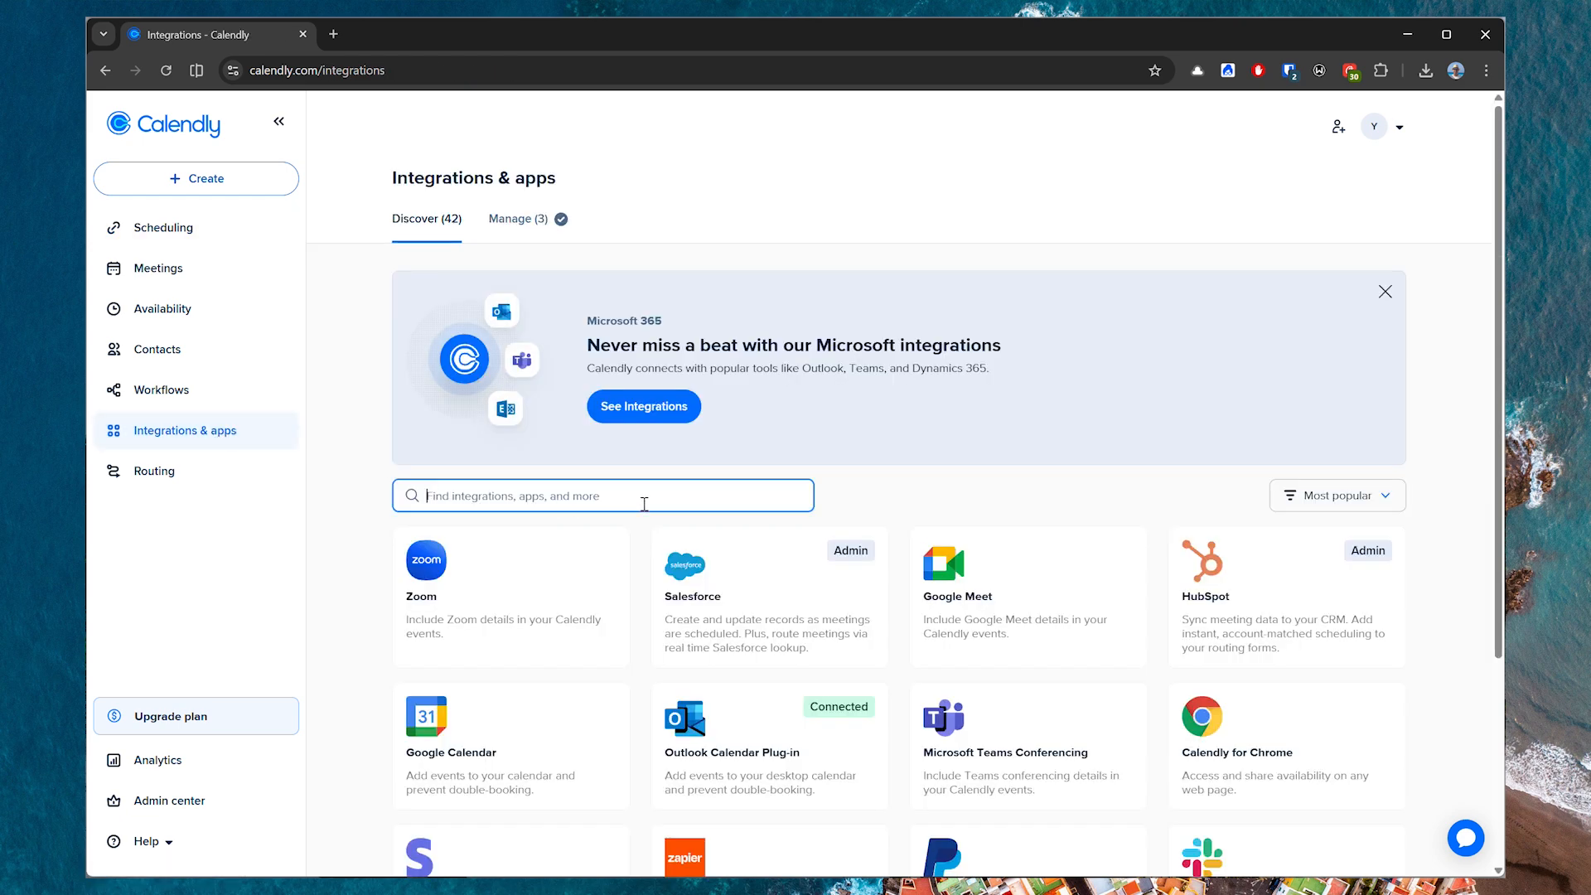
text(api)
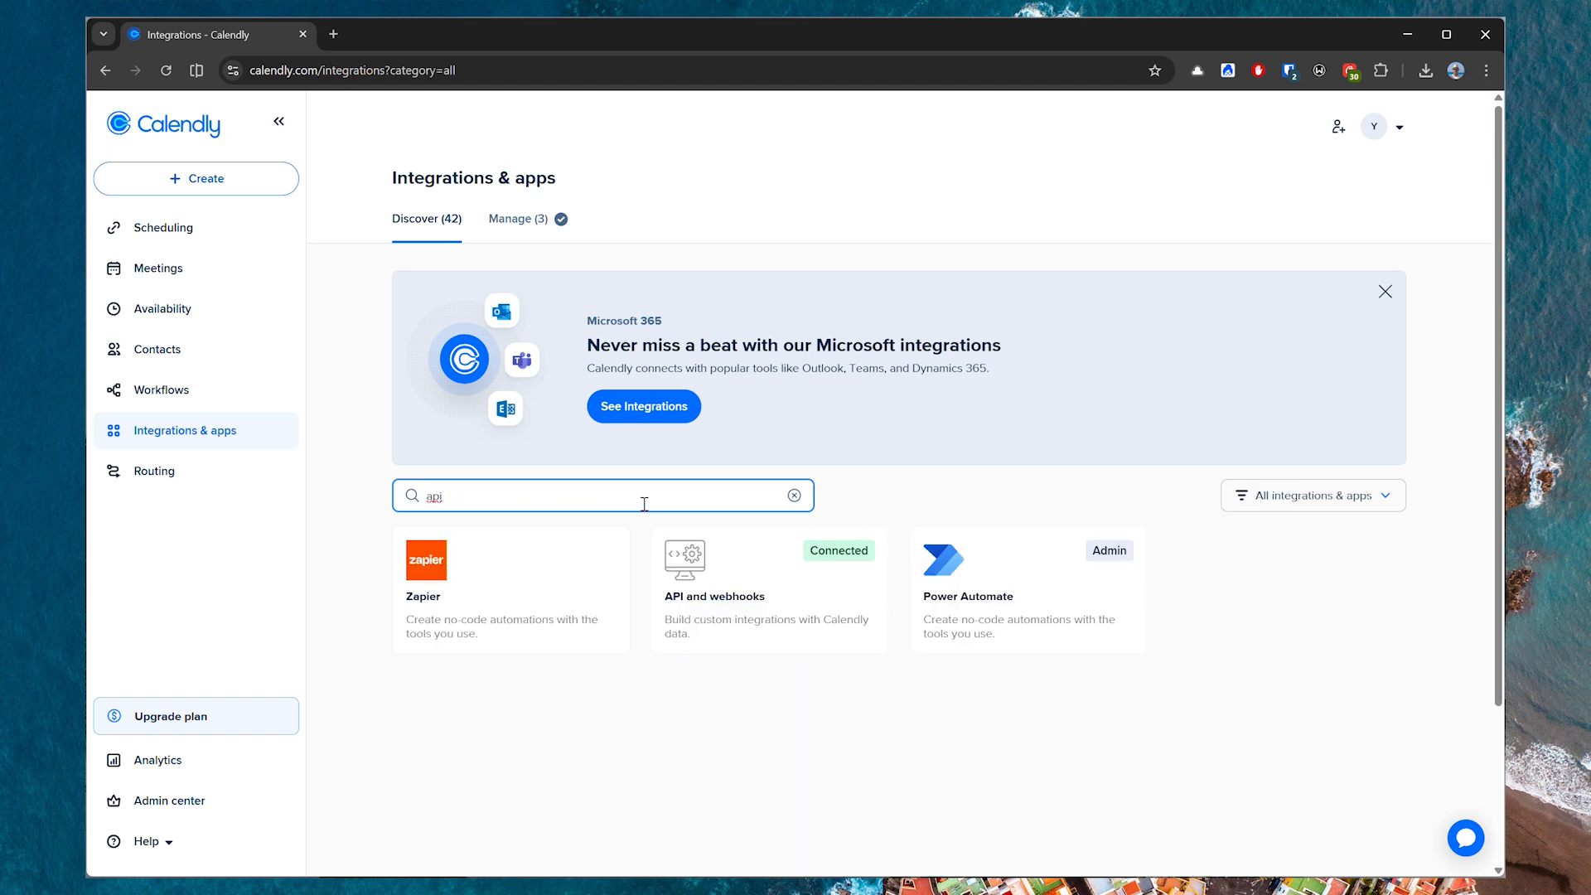
click(734, 591)
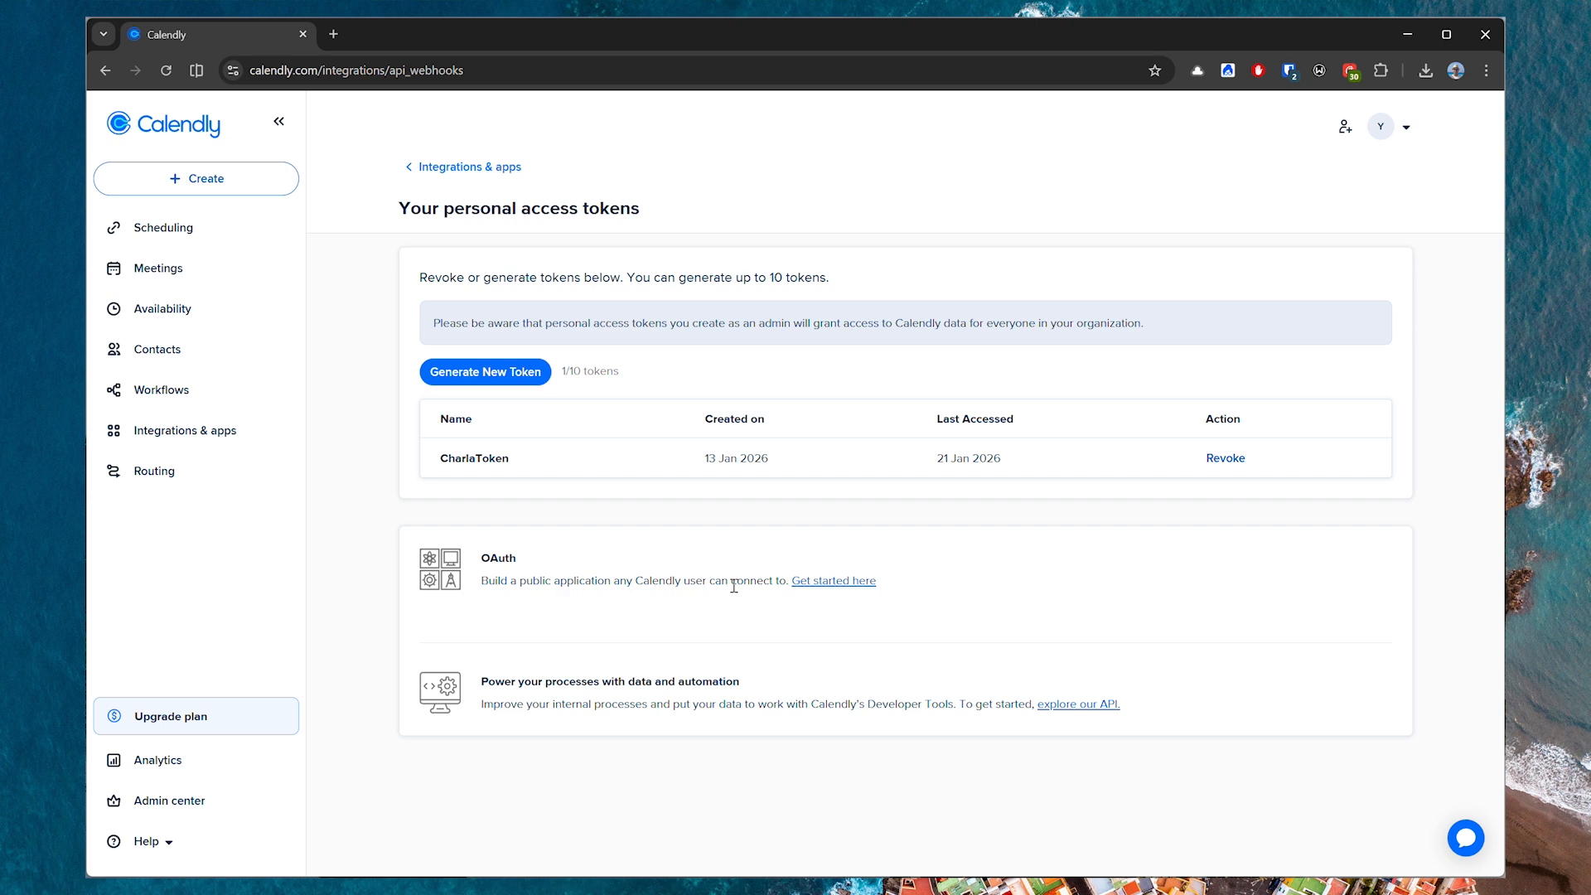
Create a personal access token named Test2, copy it and dismiss the token dialog.
click(499, 375)
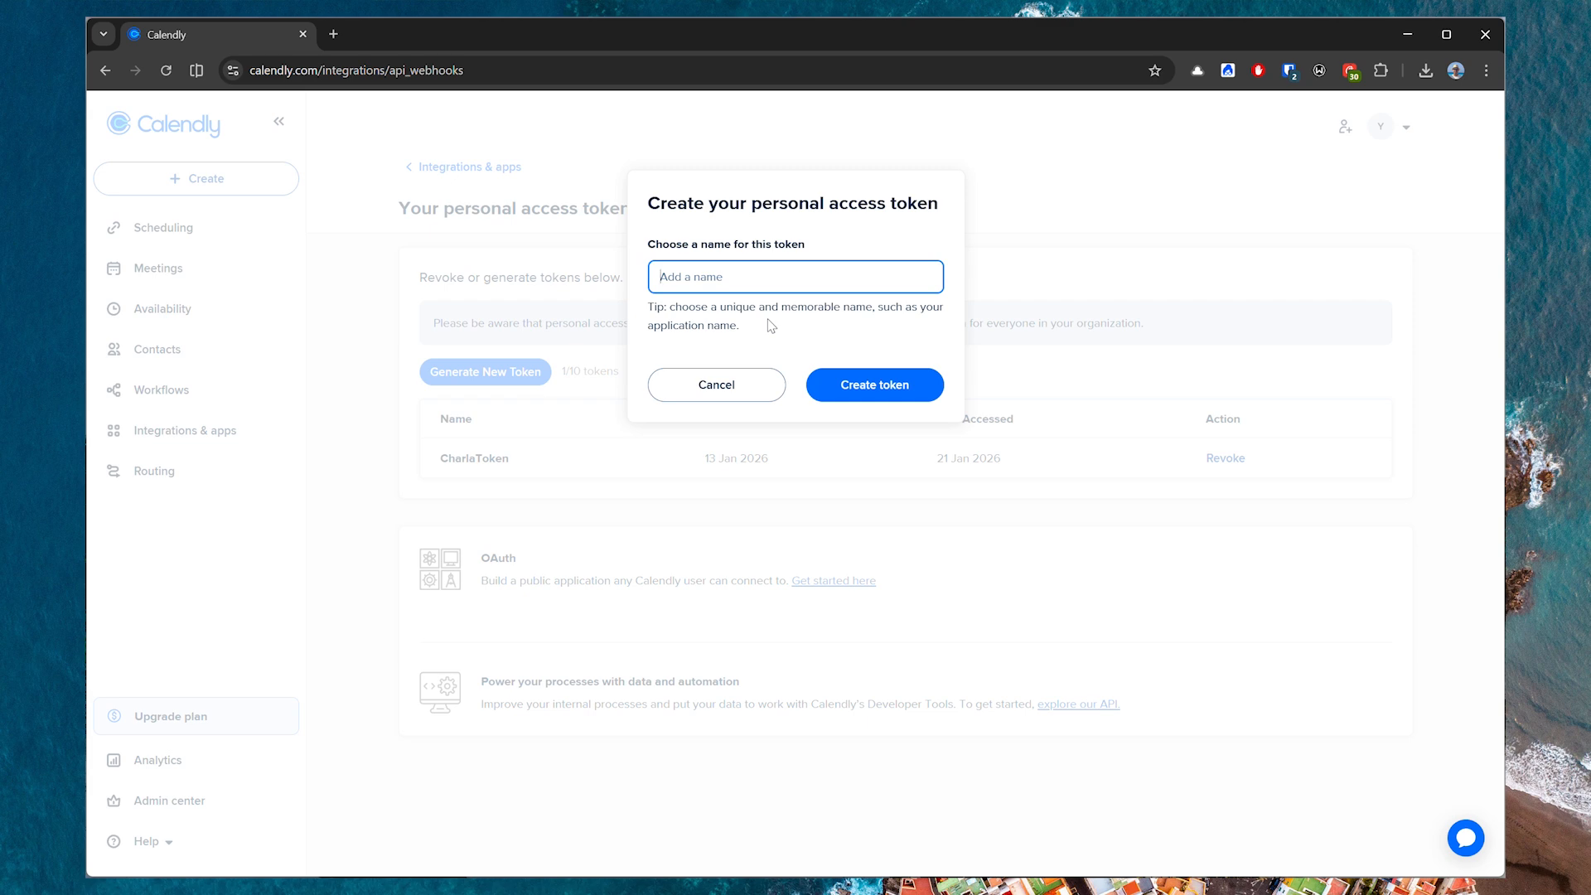
text(Test2)
click(862, 391)
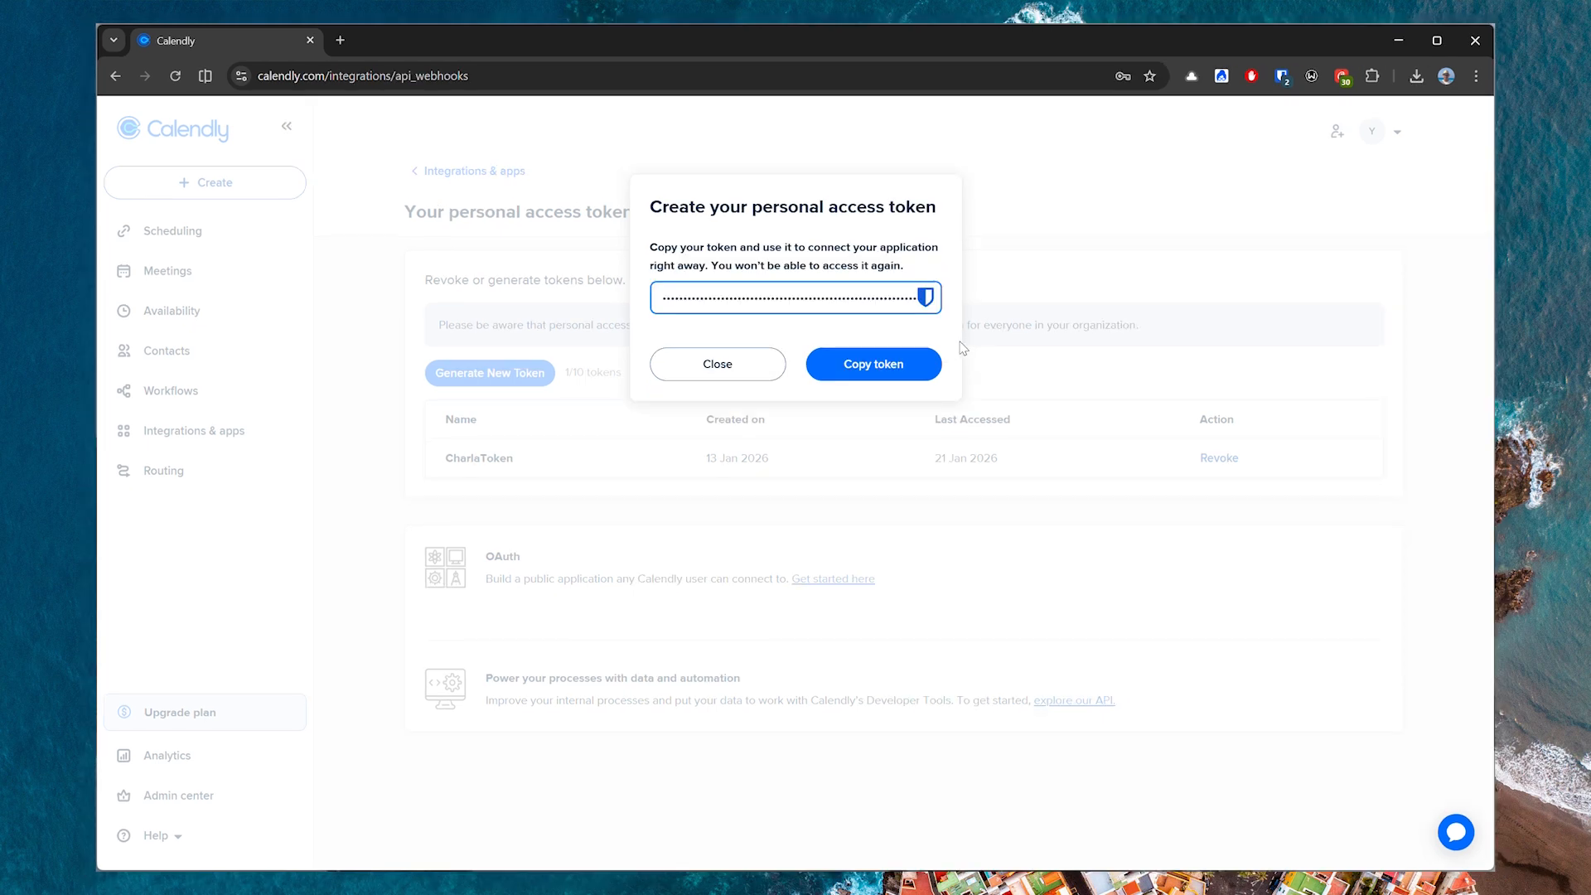
click(870, 375)
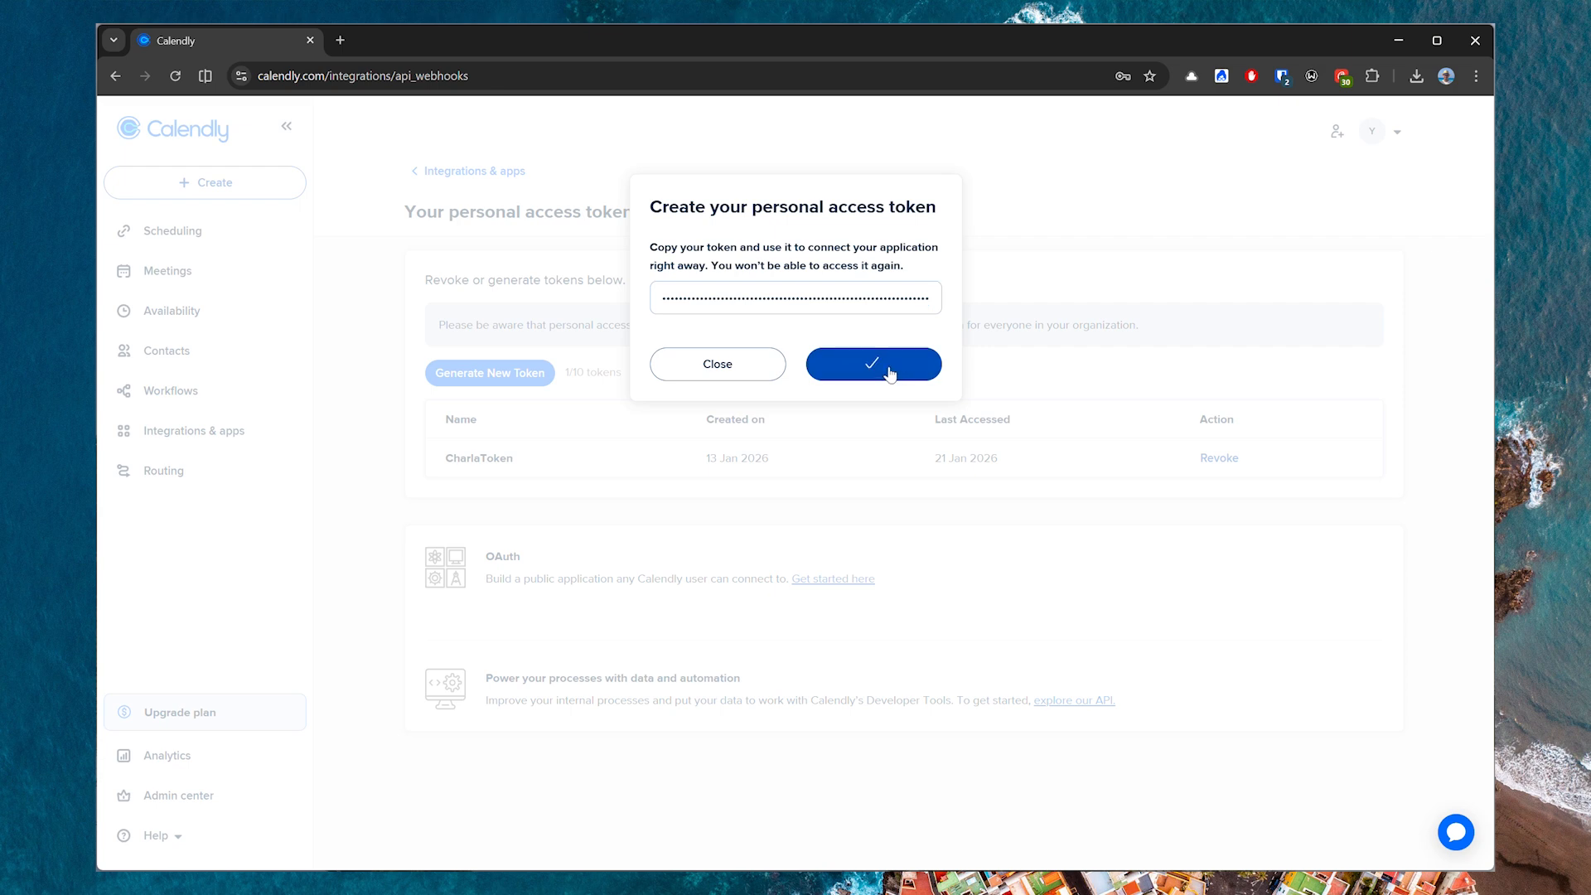
click(749, 355)
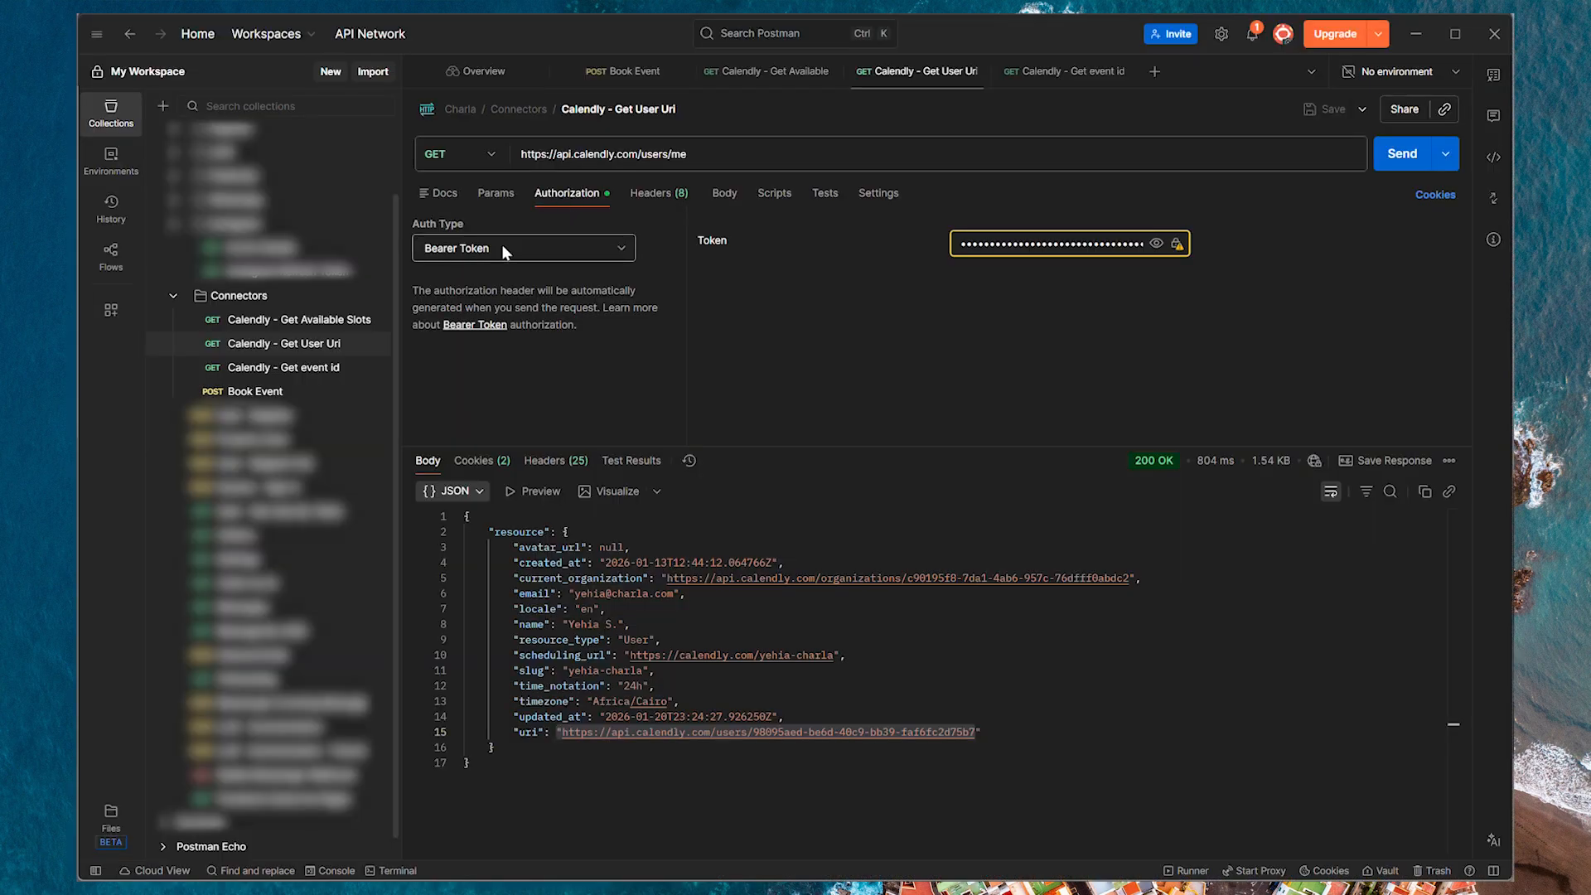
double_click(996, 245)
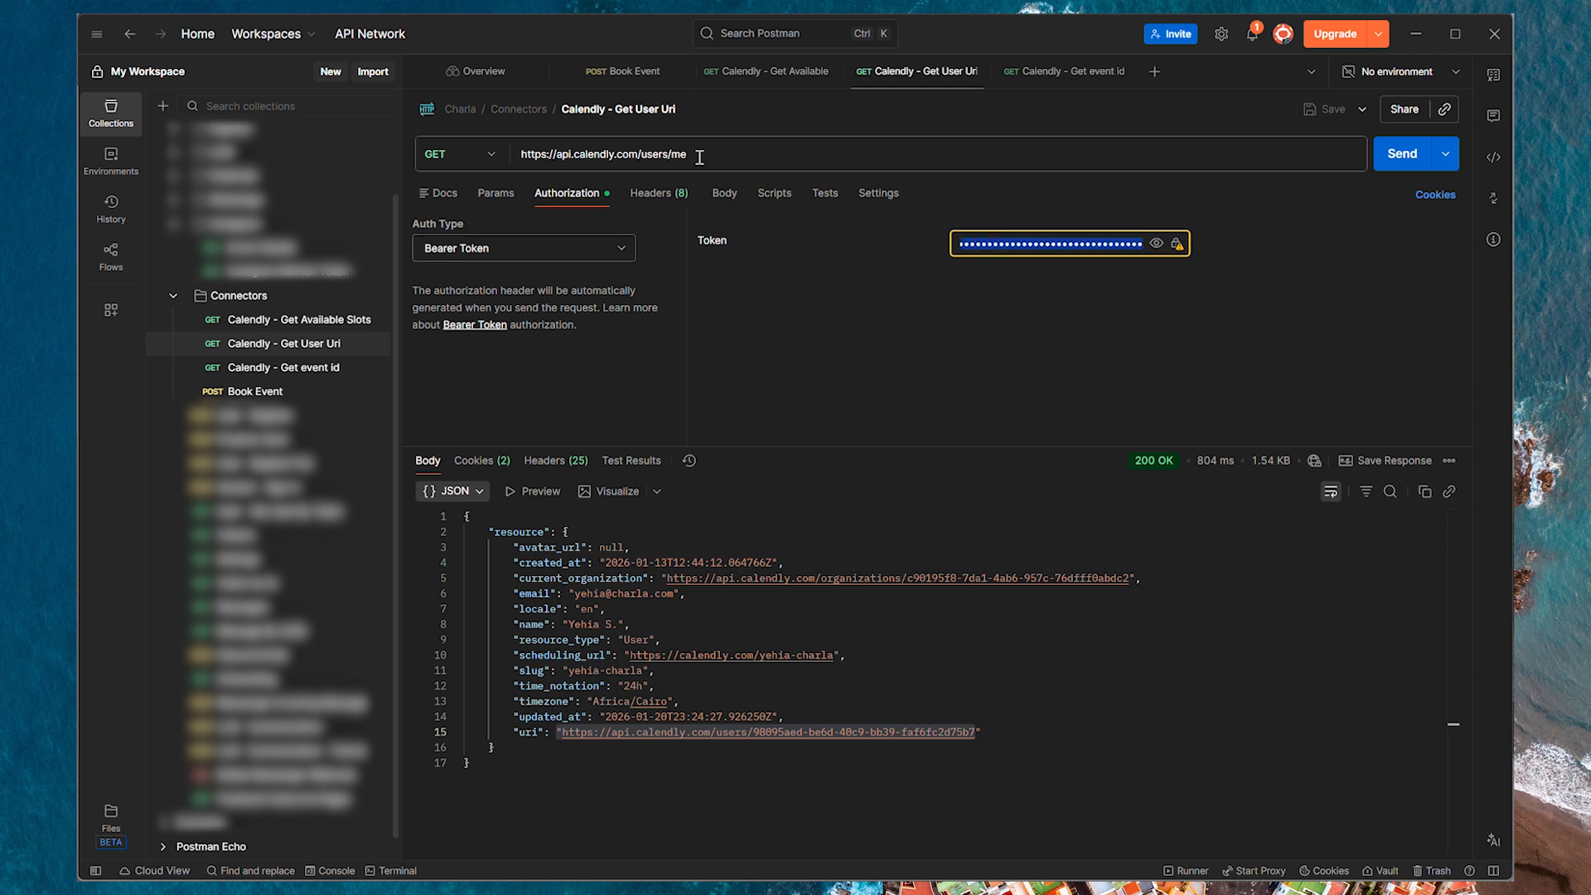
click(490, 155)
click(465, 199)
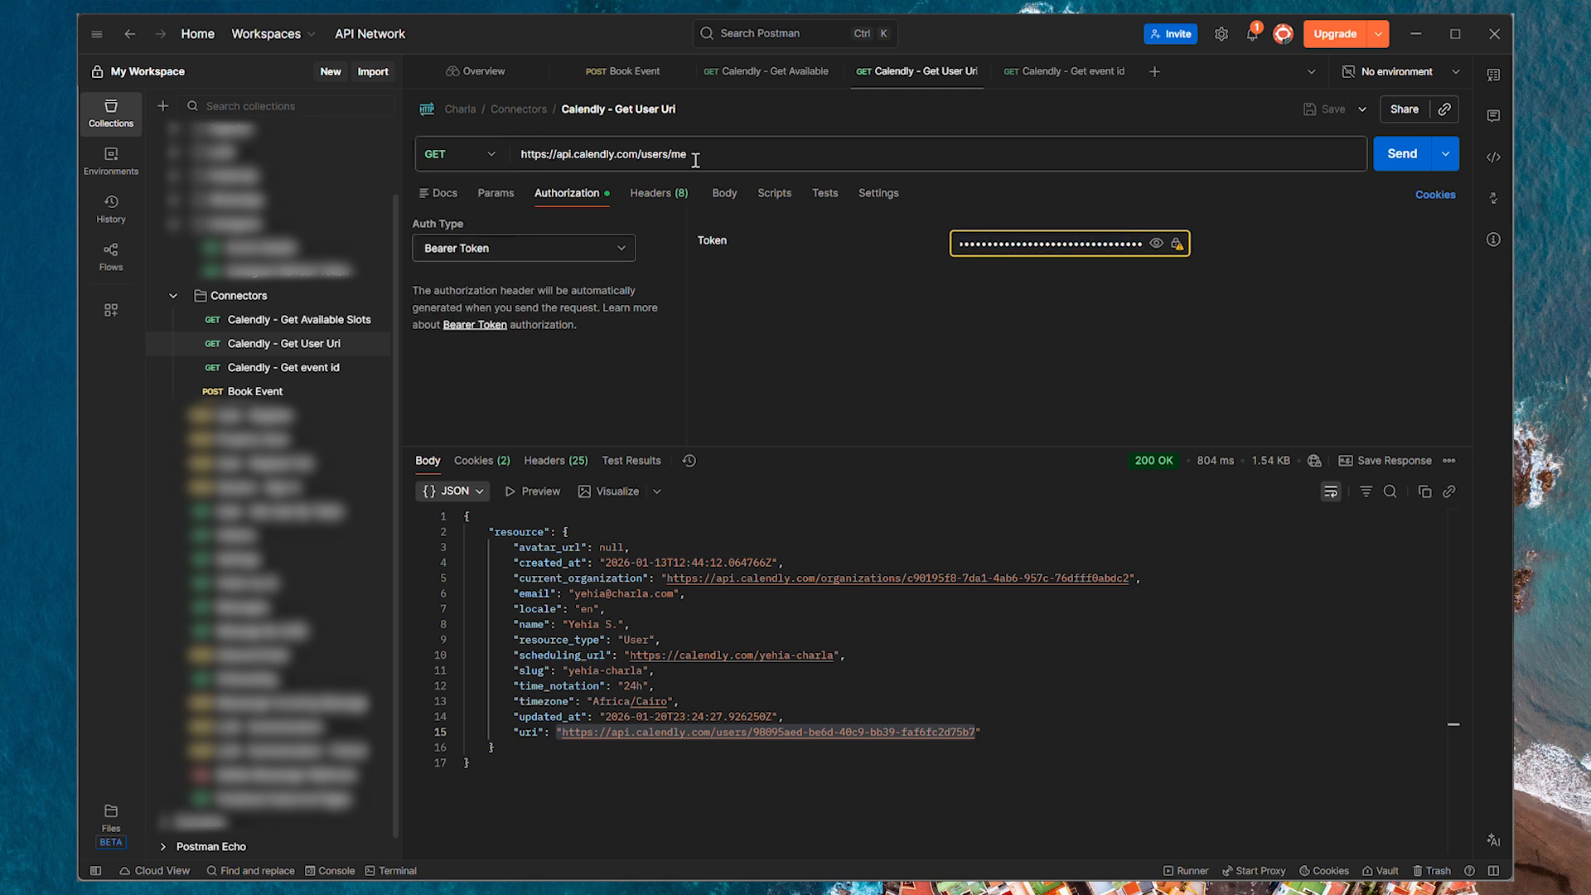
triple_click(771, 154)
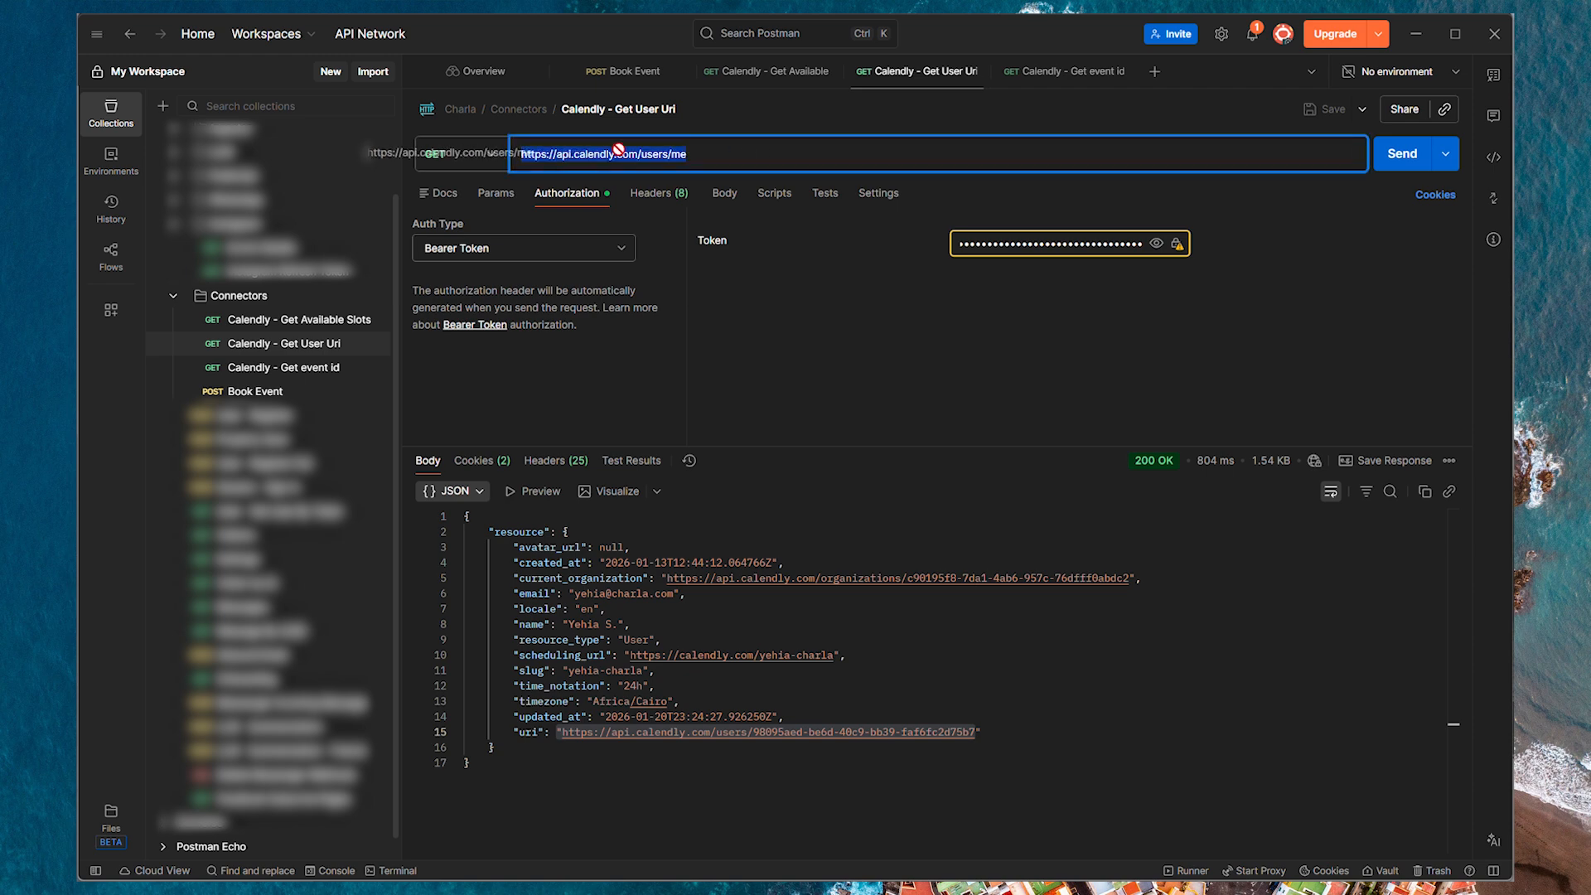
click(1403, 153)
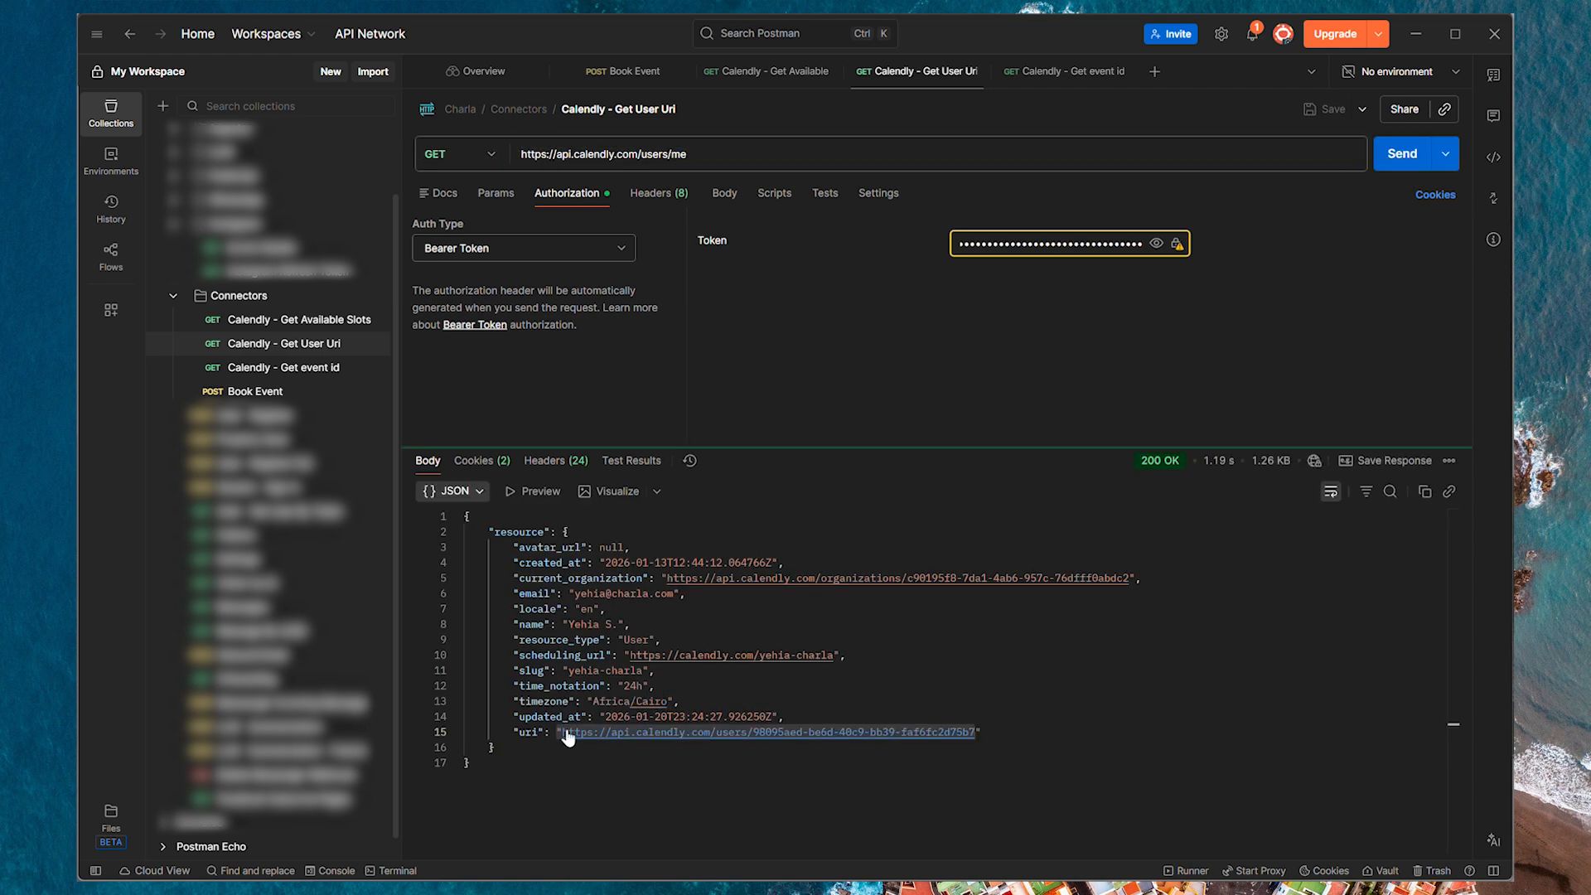
drag(558, 733, 978, 733)
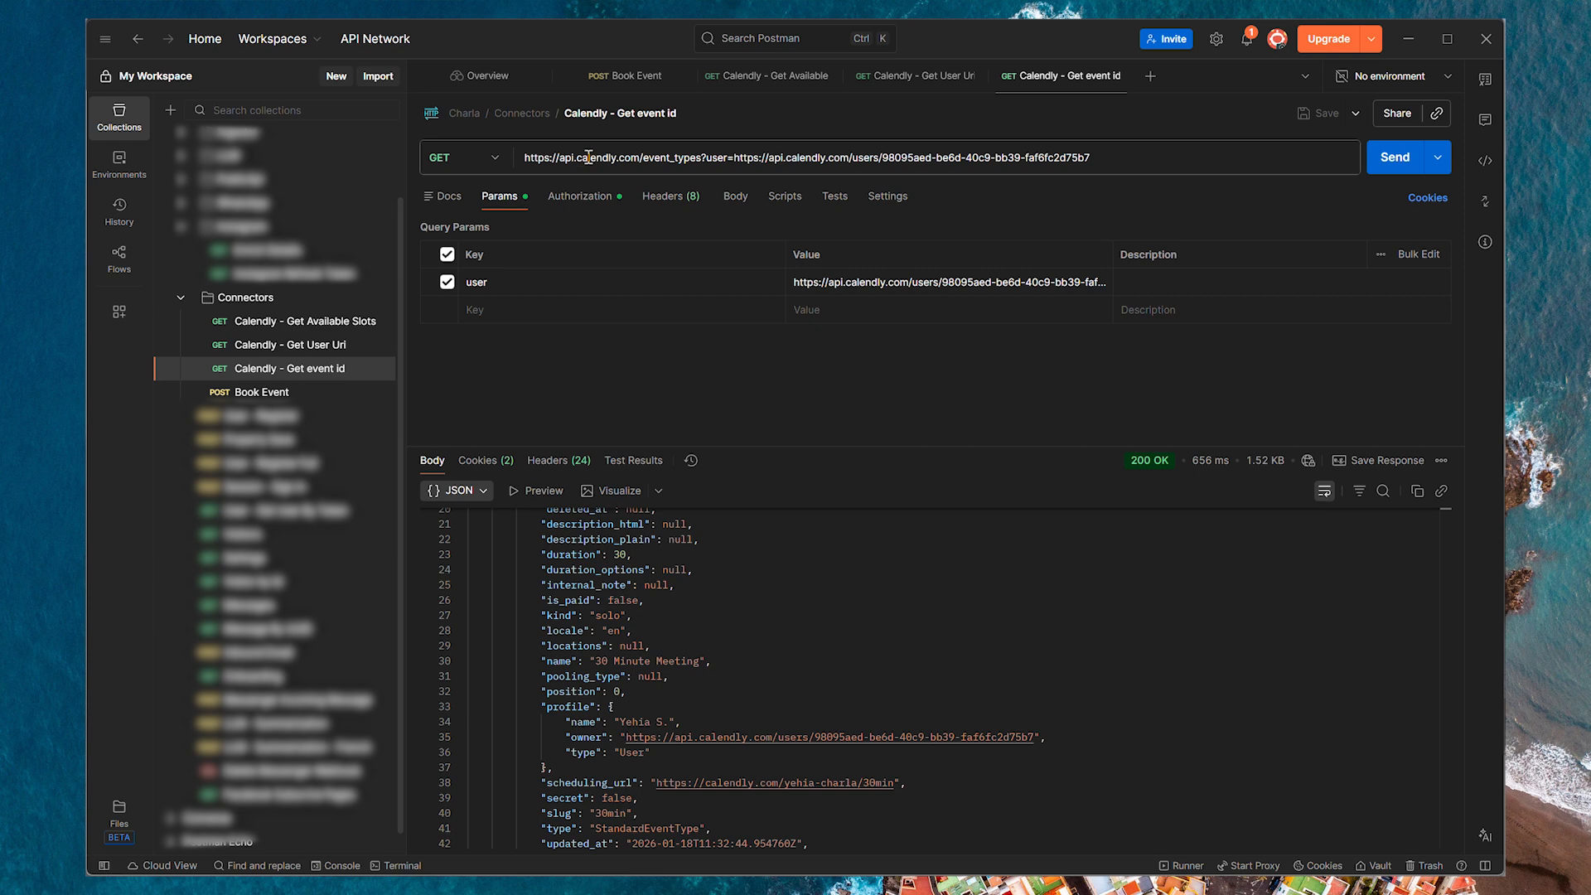
Send the Calendly event_types GET request filtered by the user URI with bearer authorization, and select the event type's URI in the response.
click(531, 161)
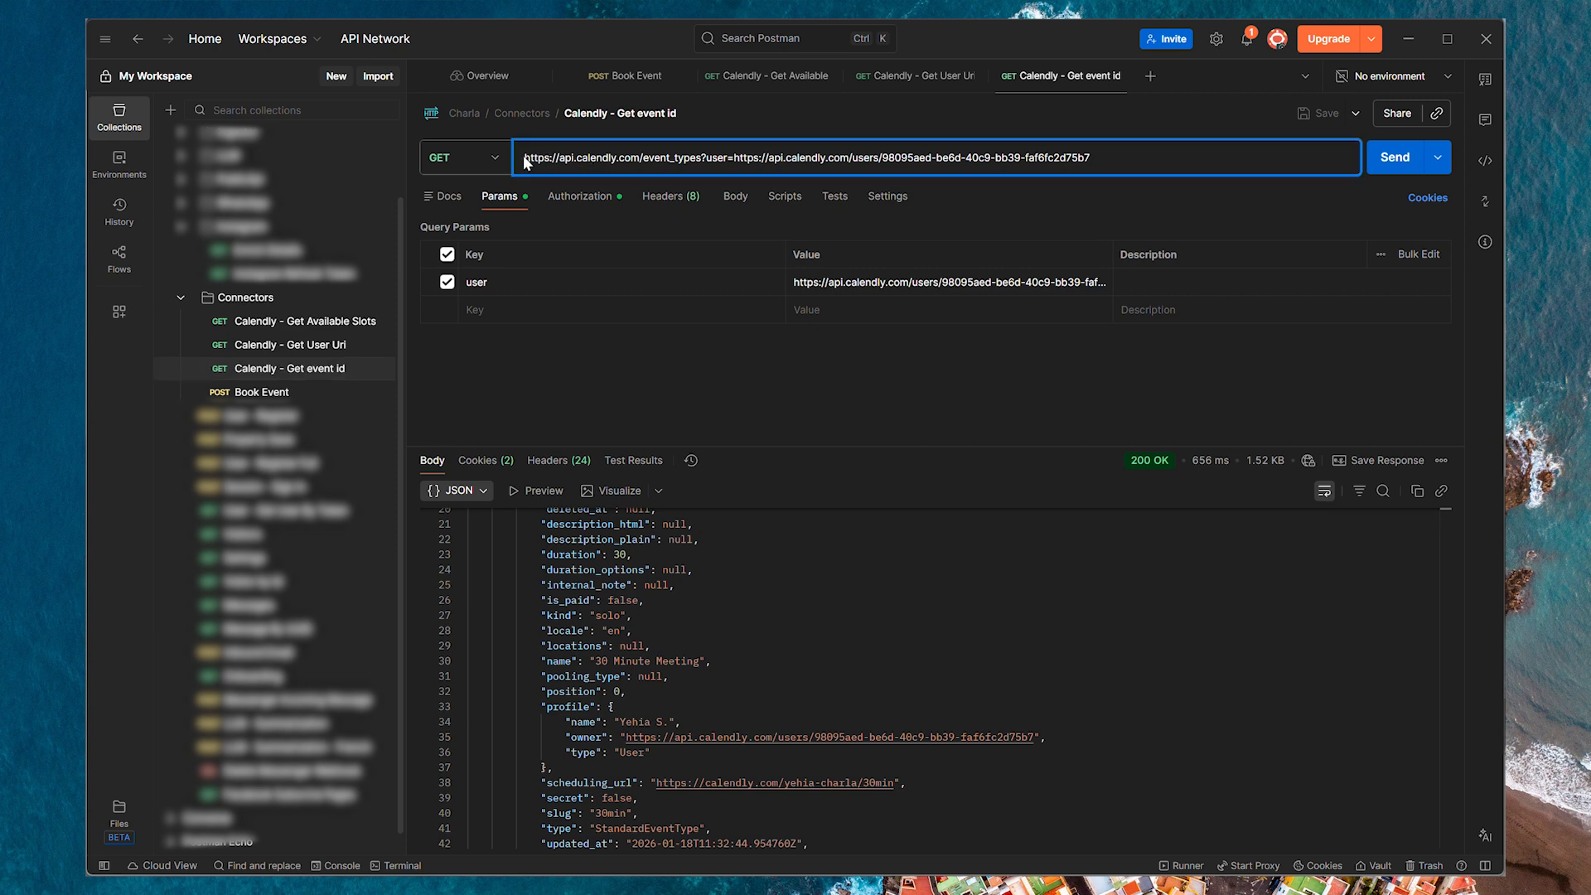
drag(524, 156, 1144, 154)
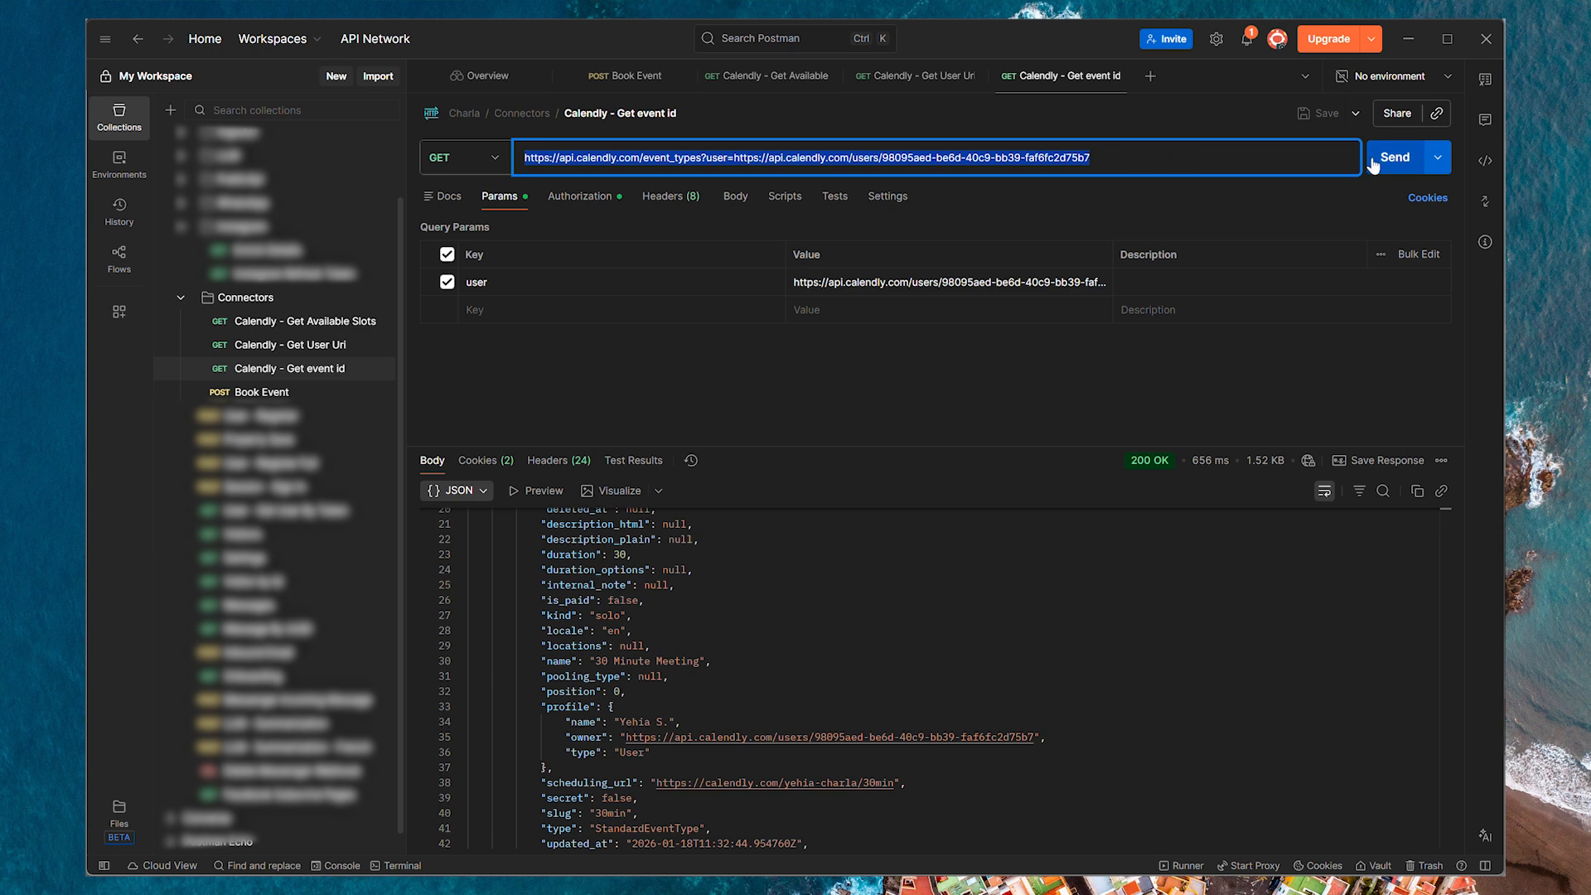
click(598, 197)
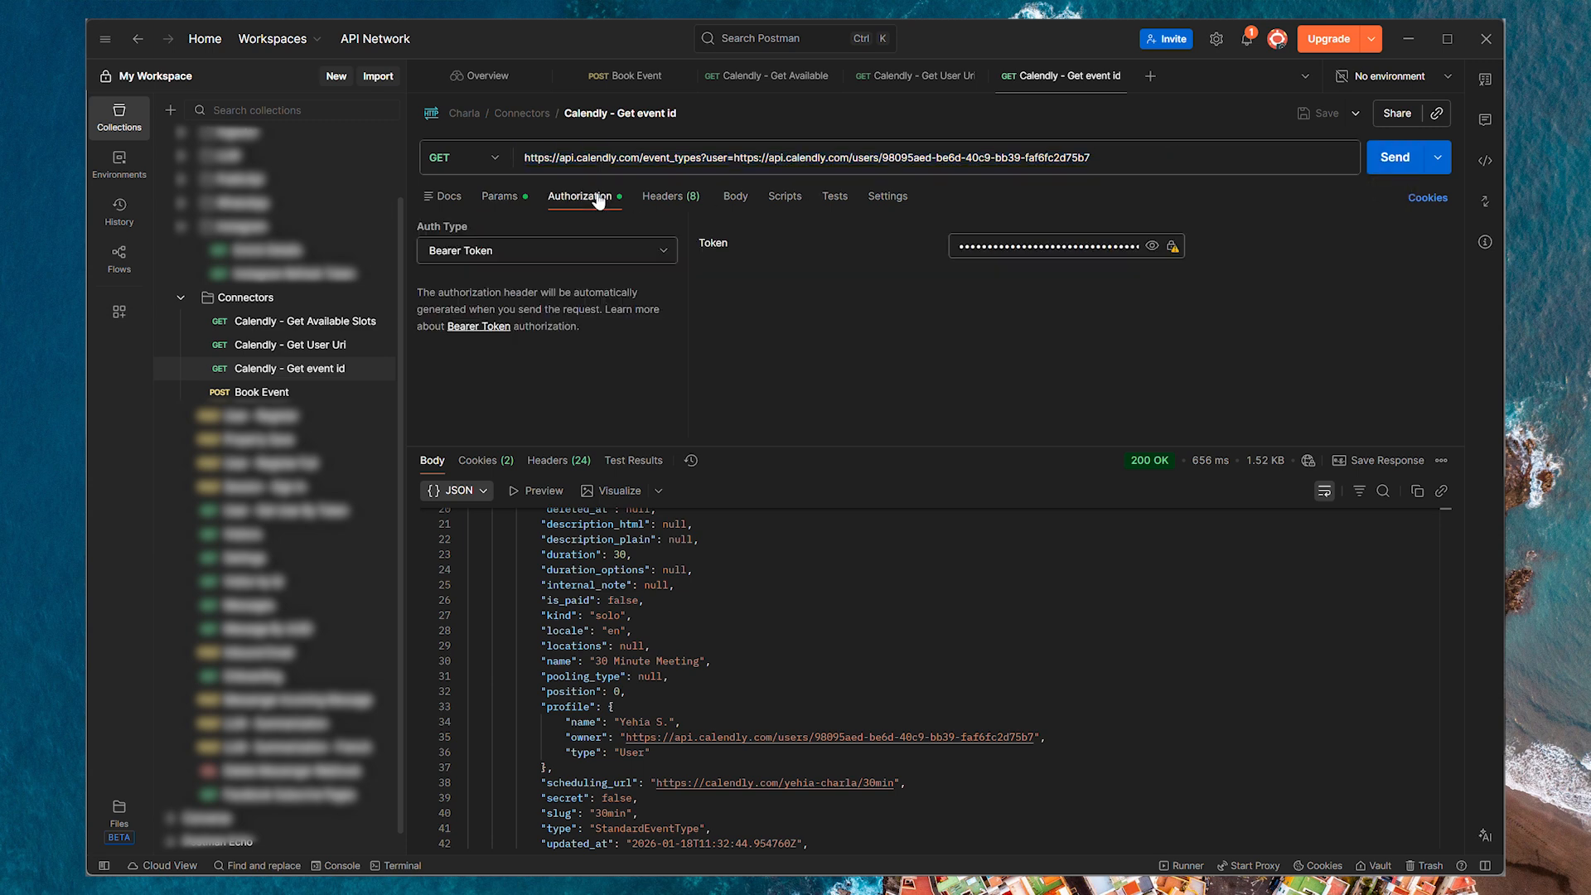
click(1393, 162)
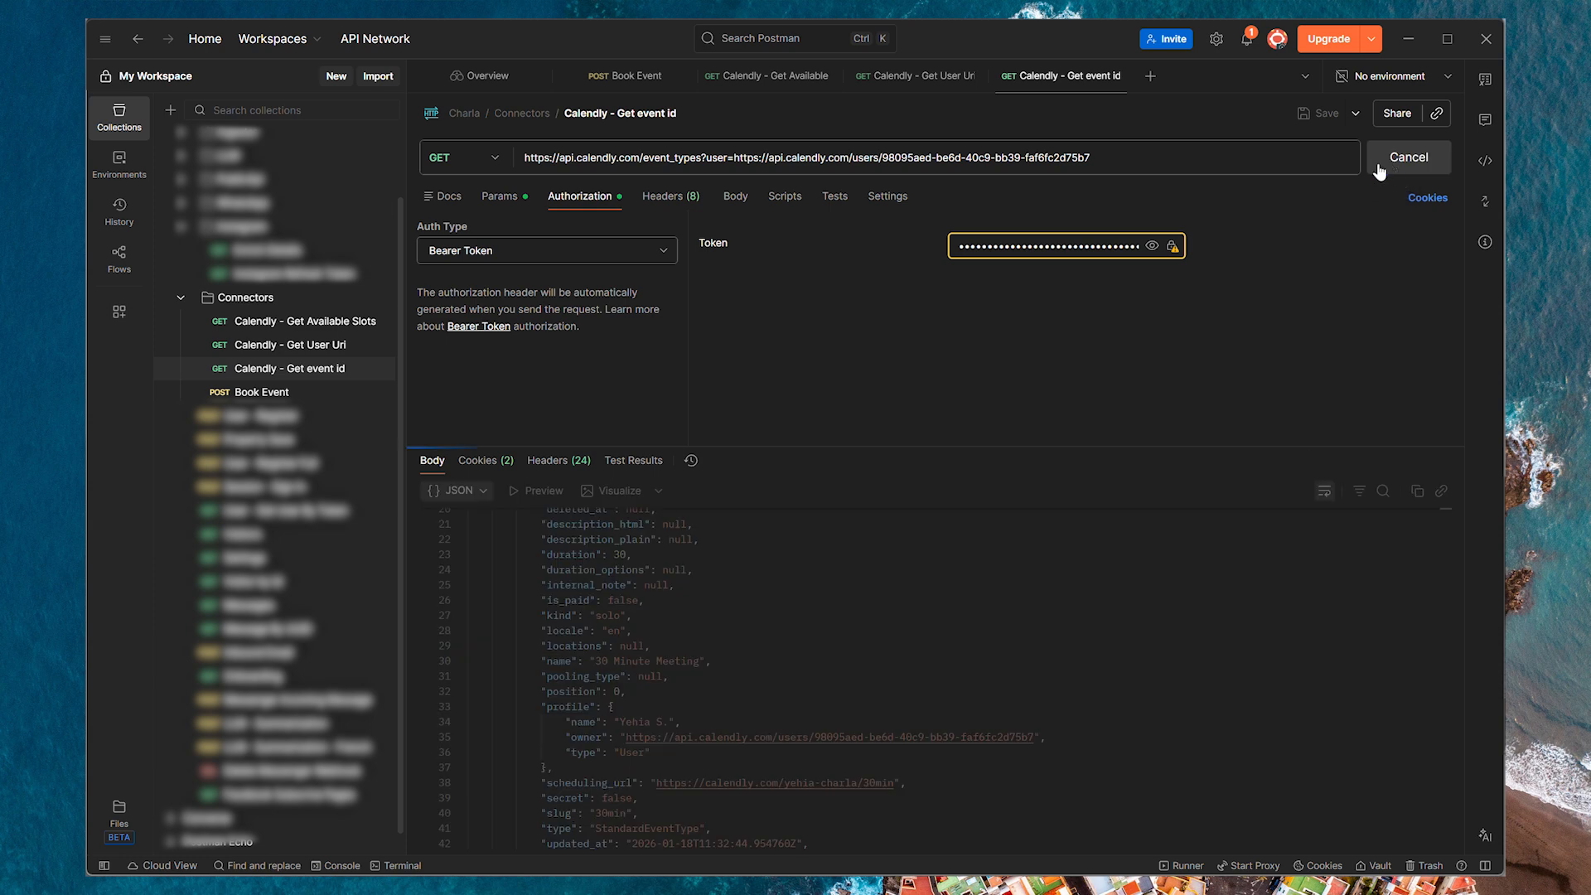
scroll(896, 522, down, 2)
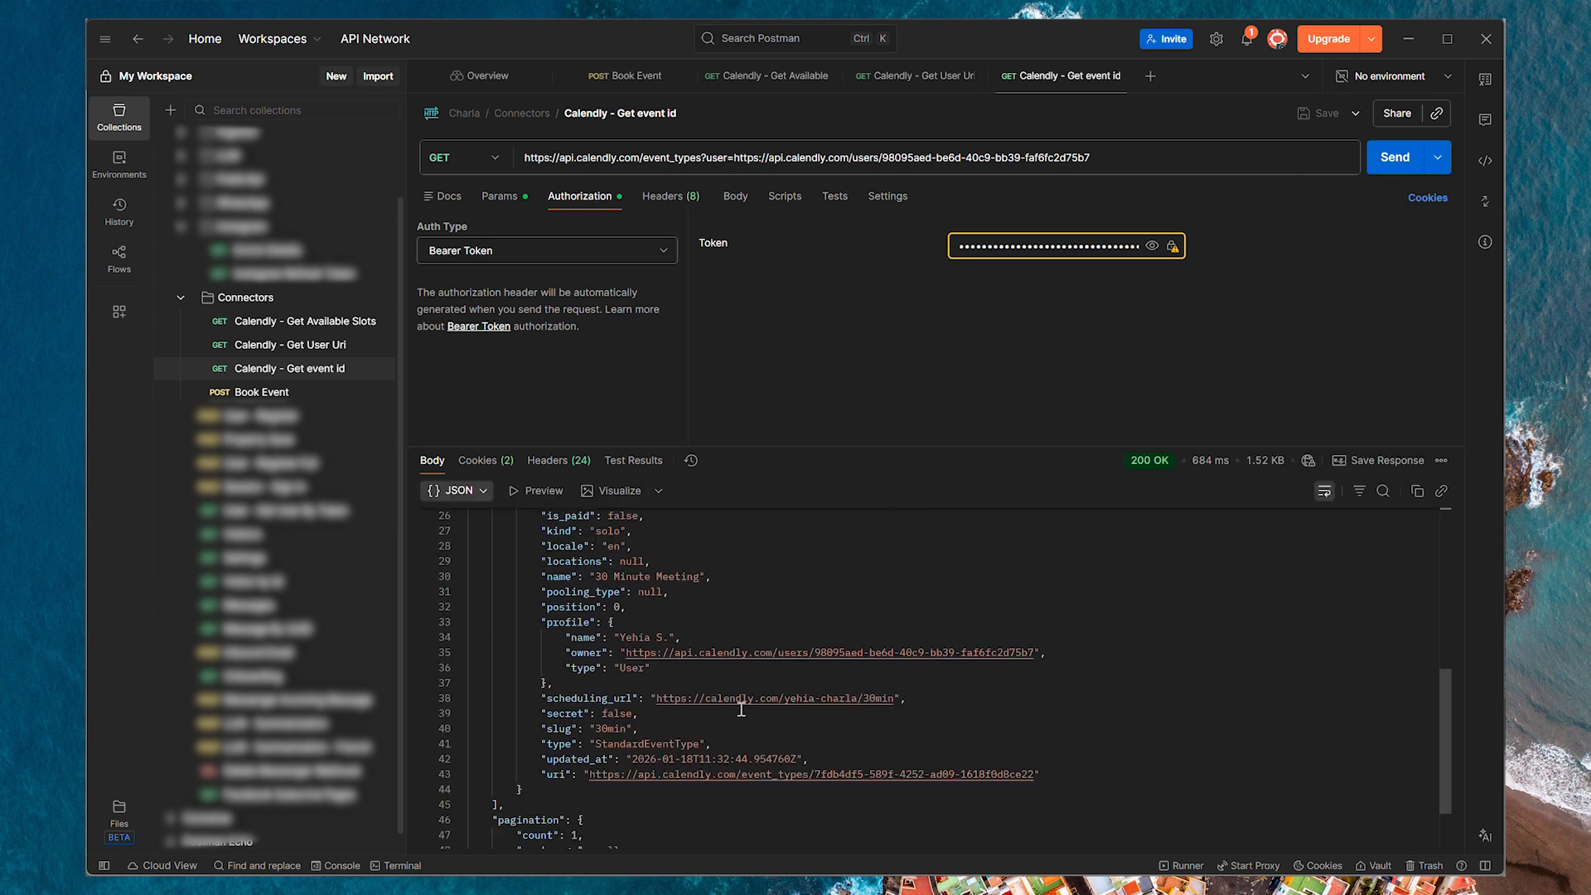
click(585, 774)
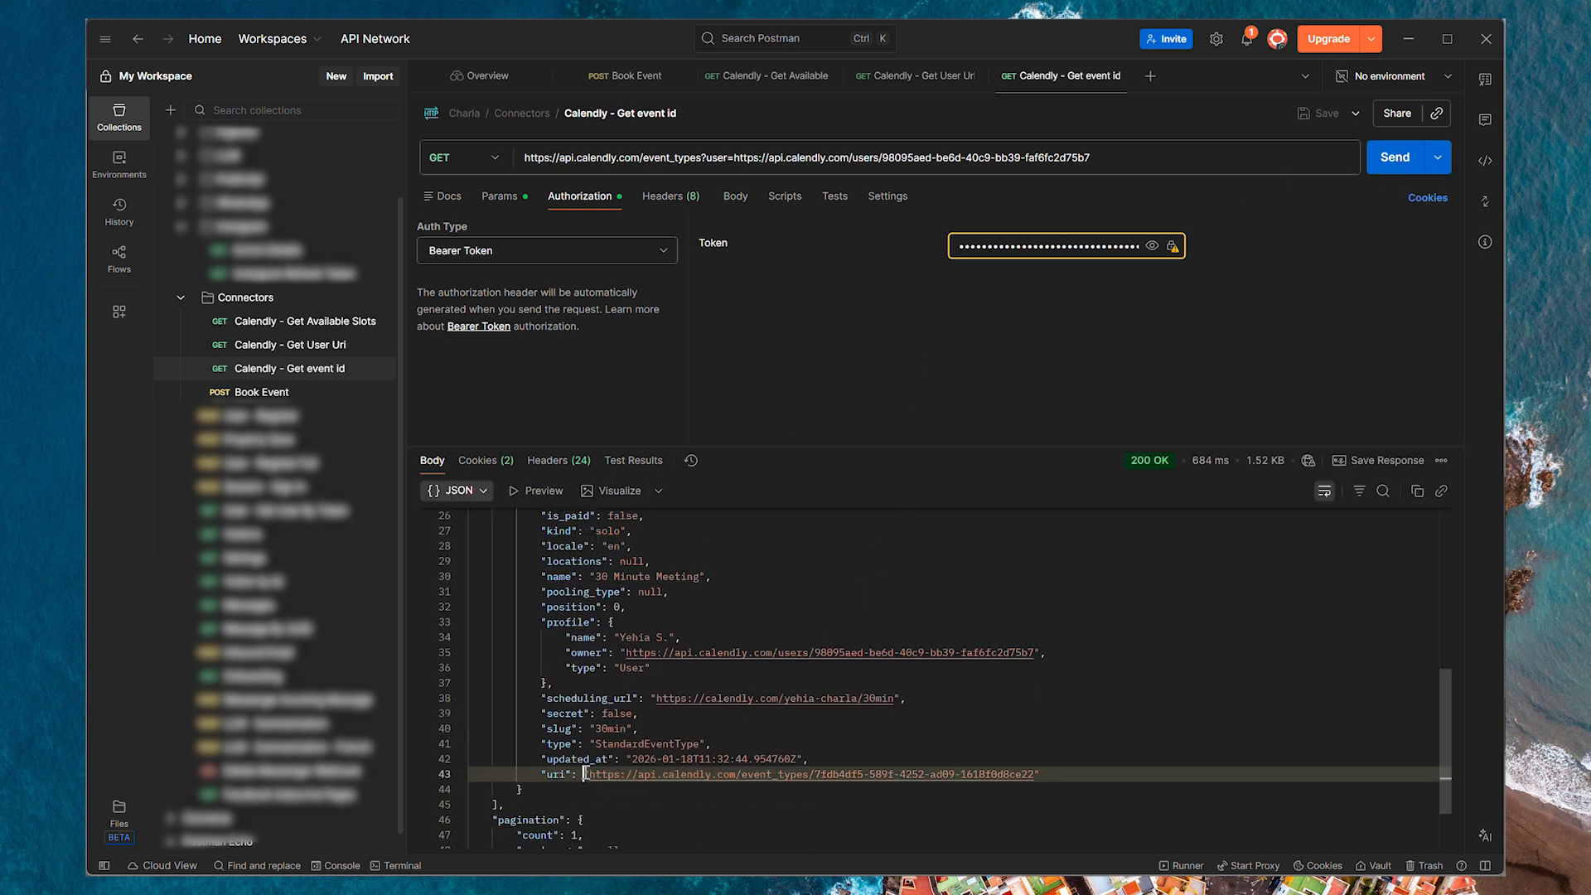
drag(586, 774, 1036, 774)
key(ctrl+c)
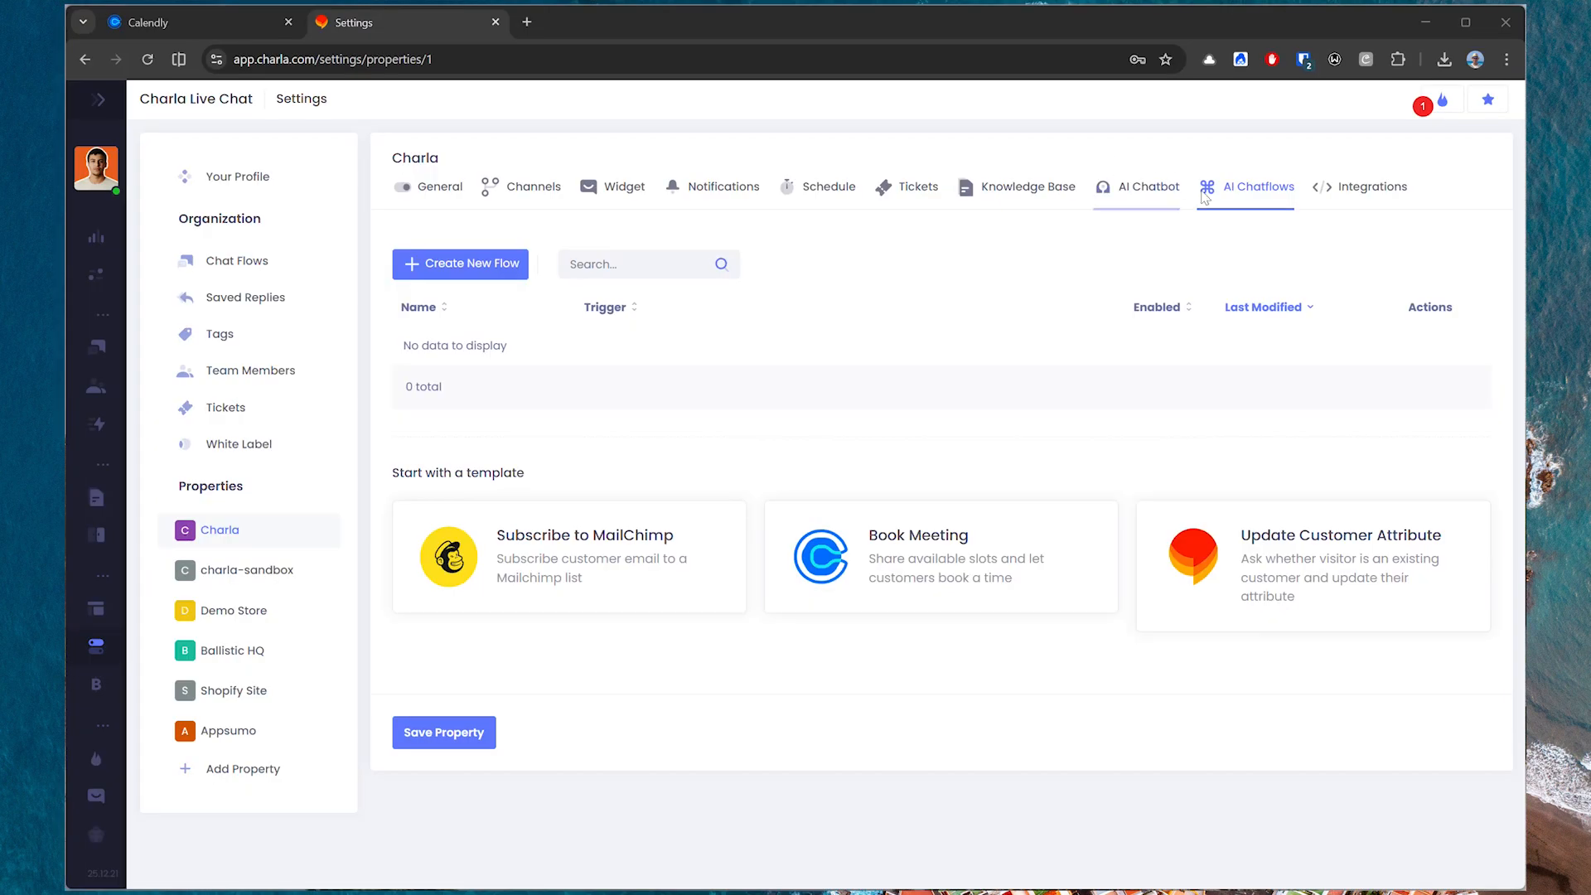
Switch to Charla and start an AI chatflow for the Charla property from the Book Meeting template.
click(1224, 201)
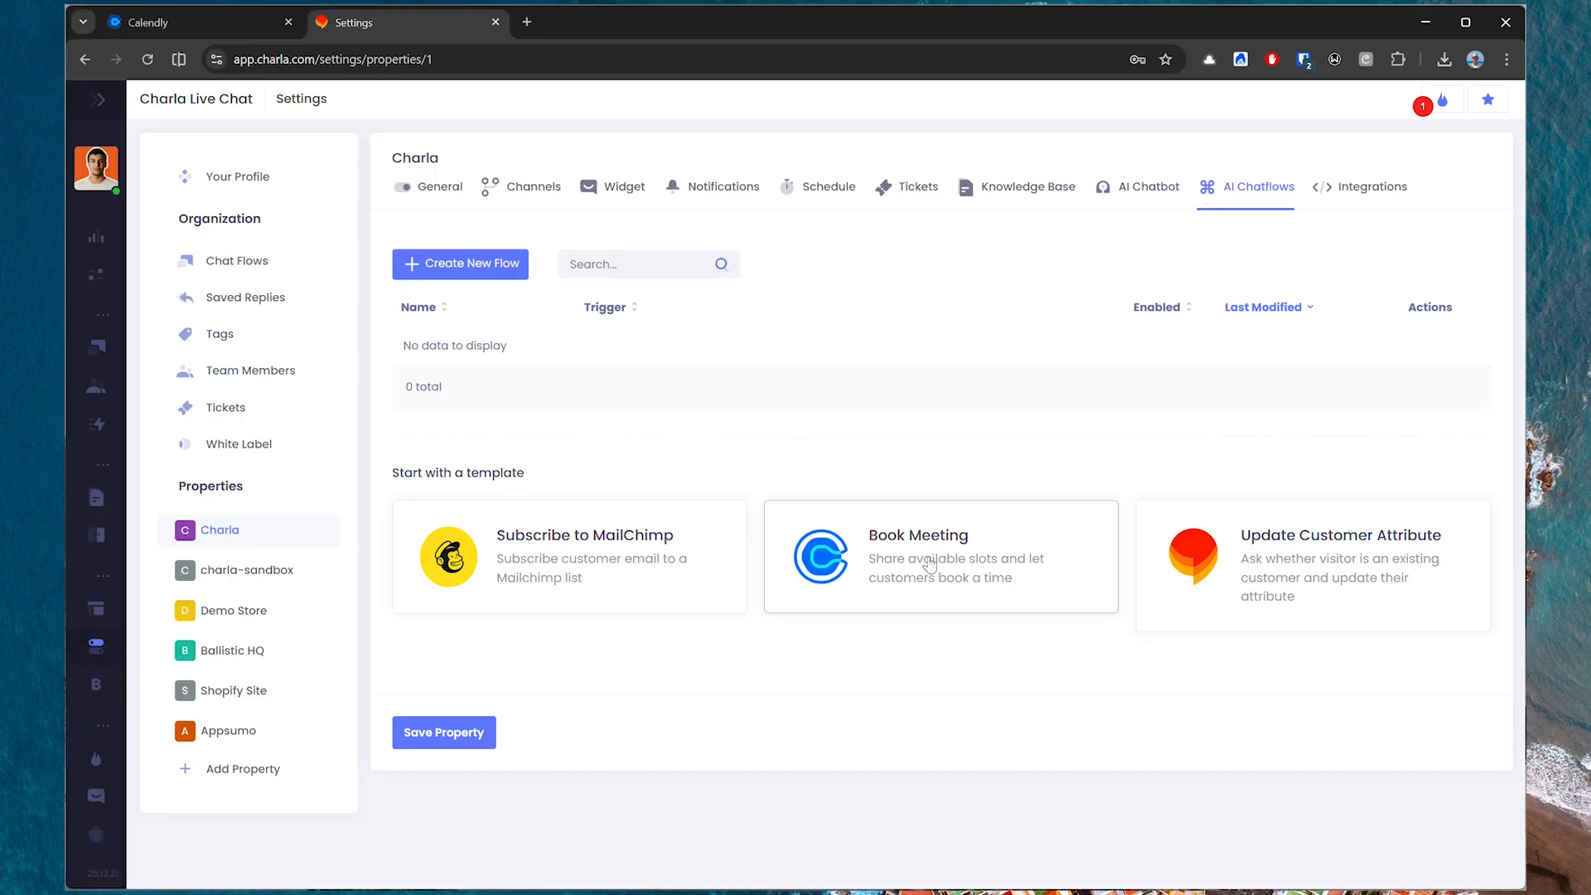
click(930, 565)
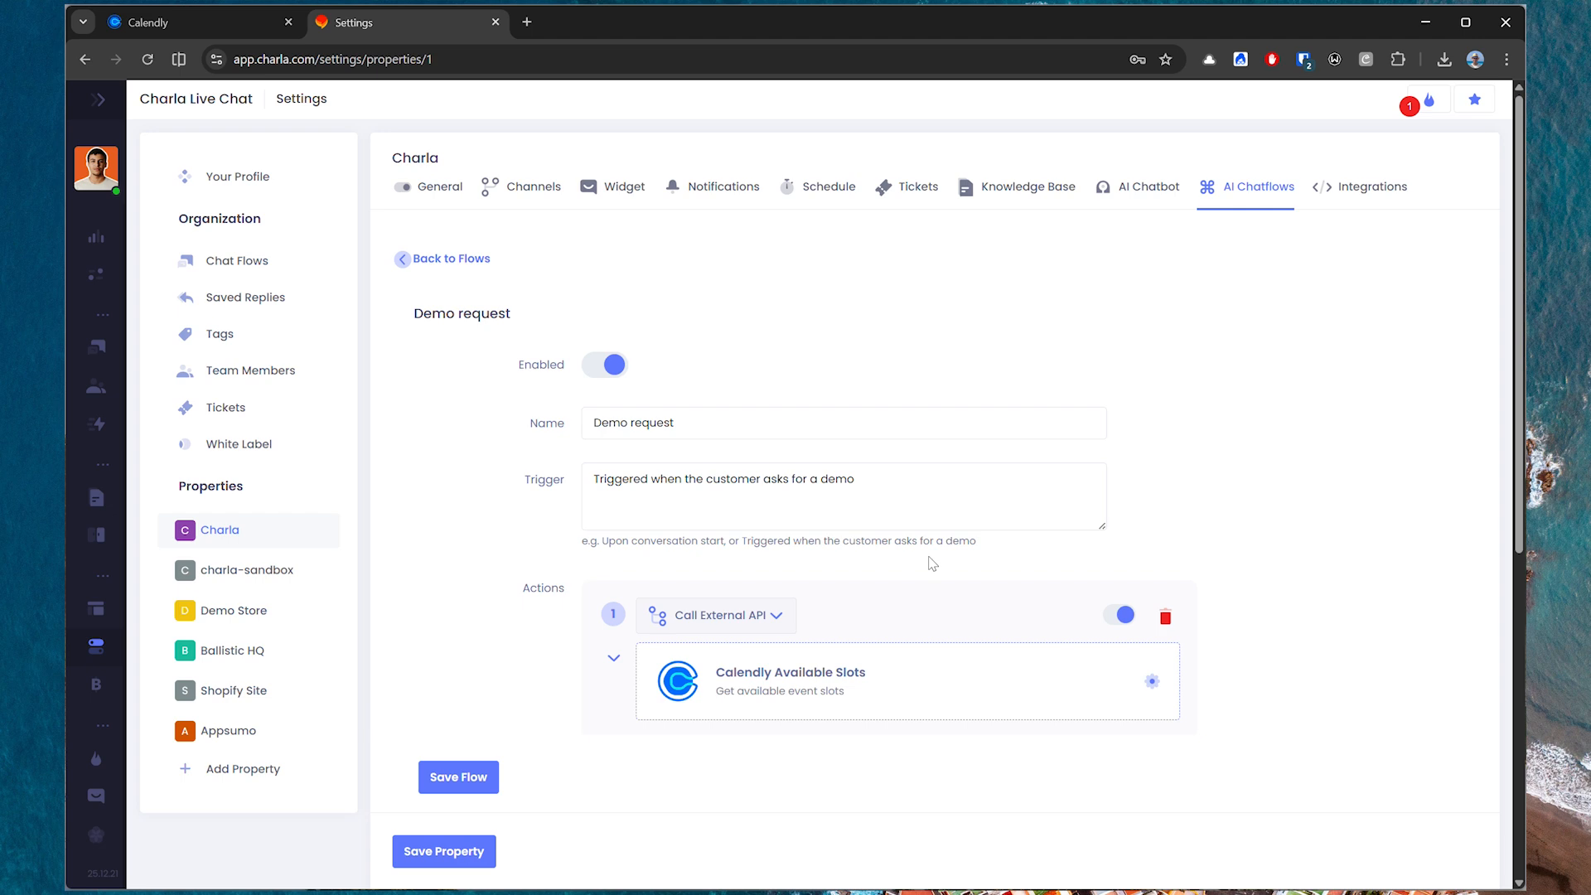
scroll(936, 553, down, 3)
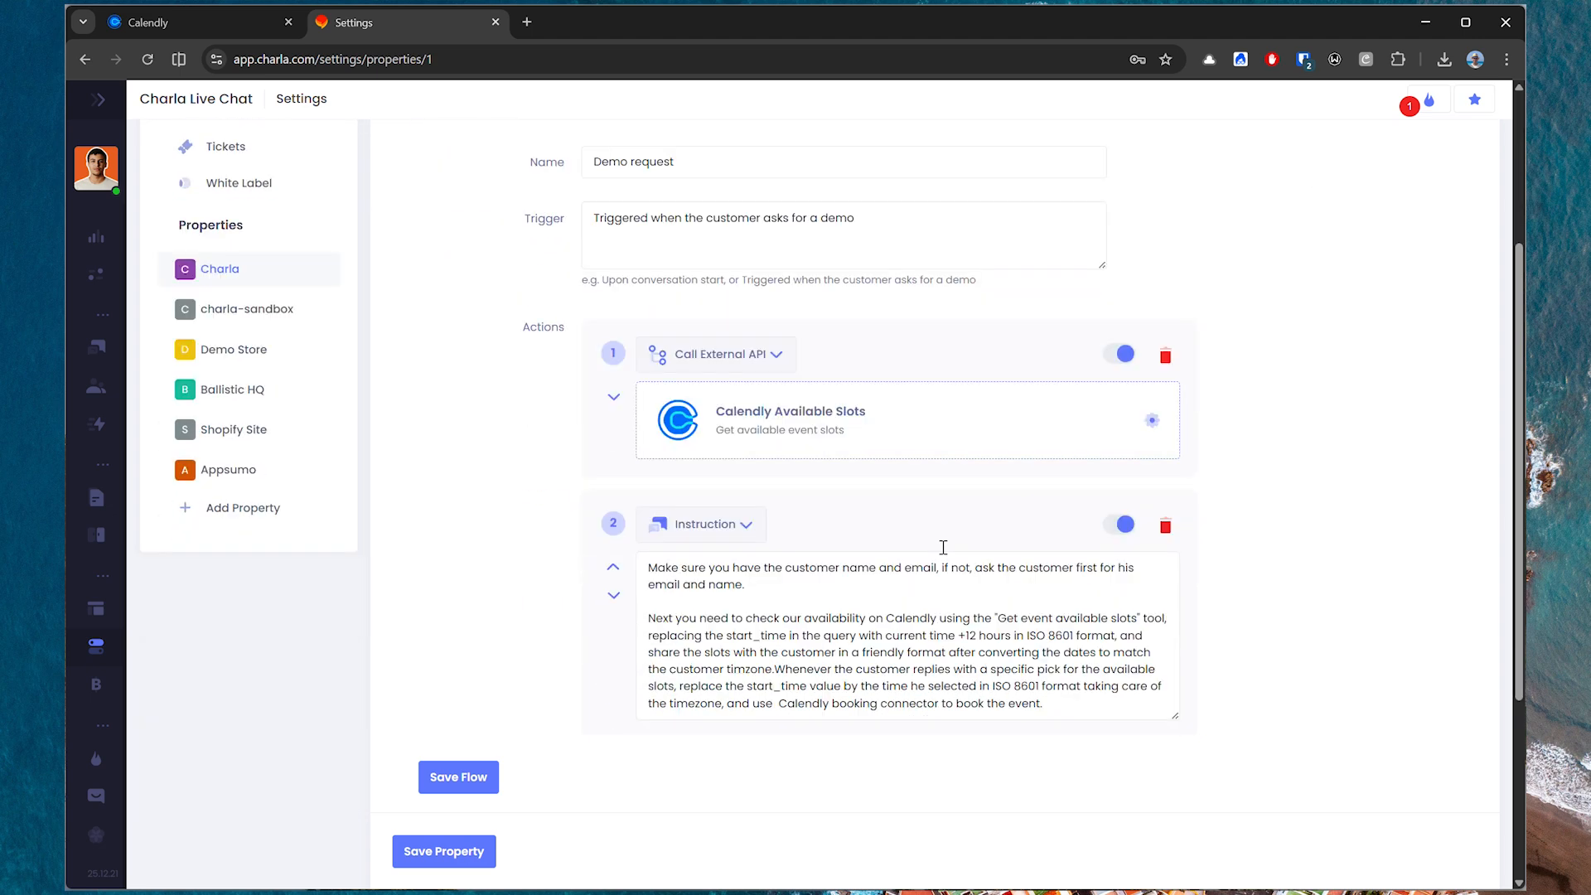
In the Calendly Available Slots connector, replace the event_uuid placeholder in the base URL with the event type's ID and paste the bearer token.
click(1152, 421)
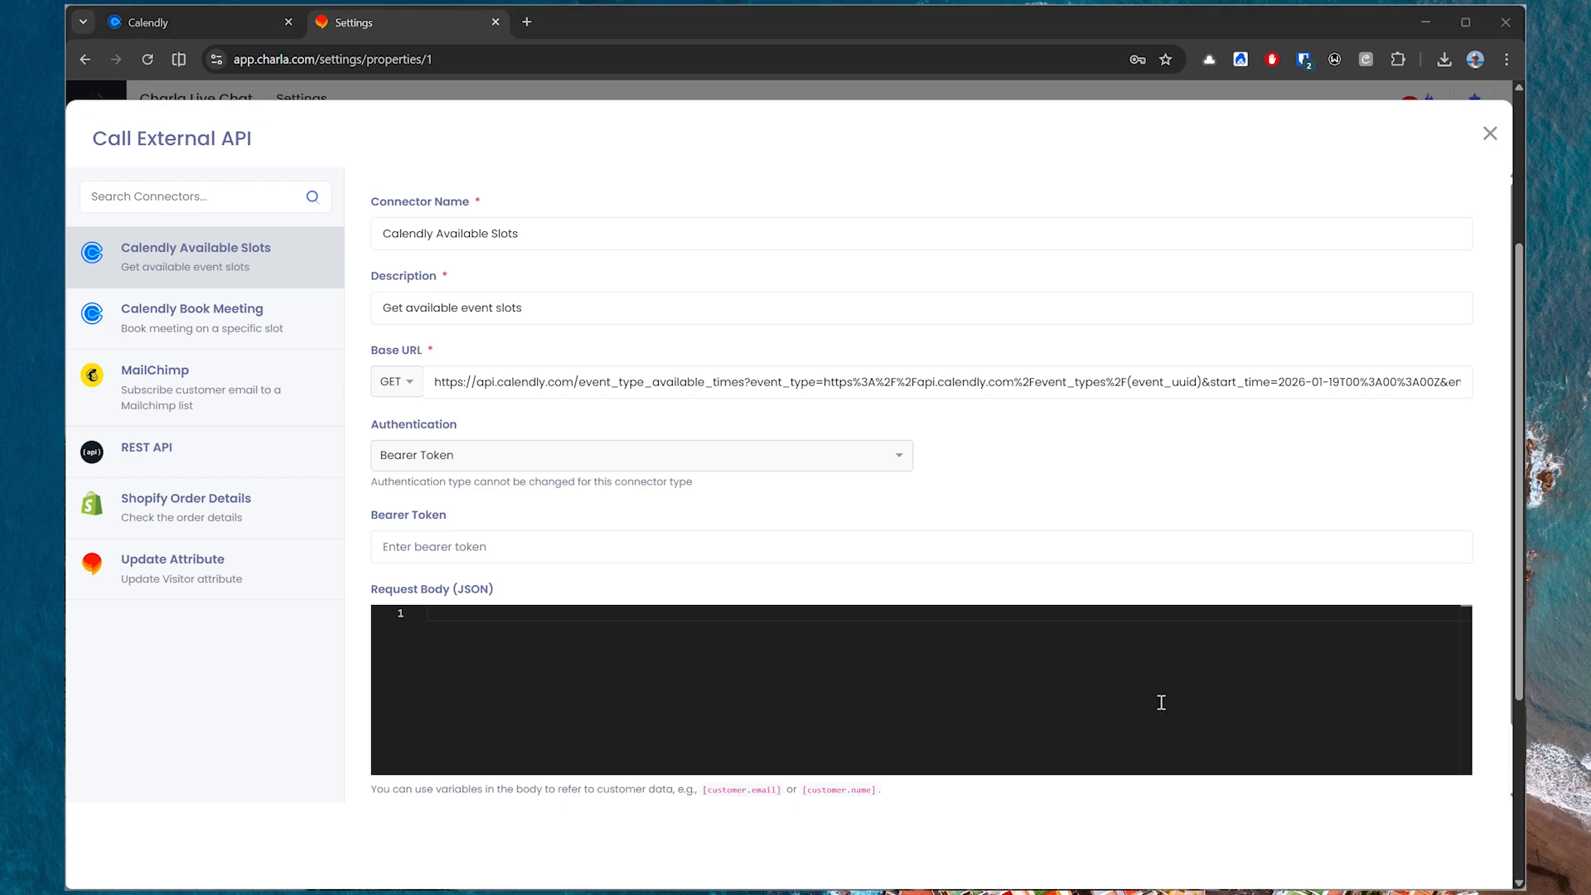
drag(1129, 373, 1202, 369)
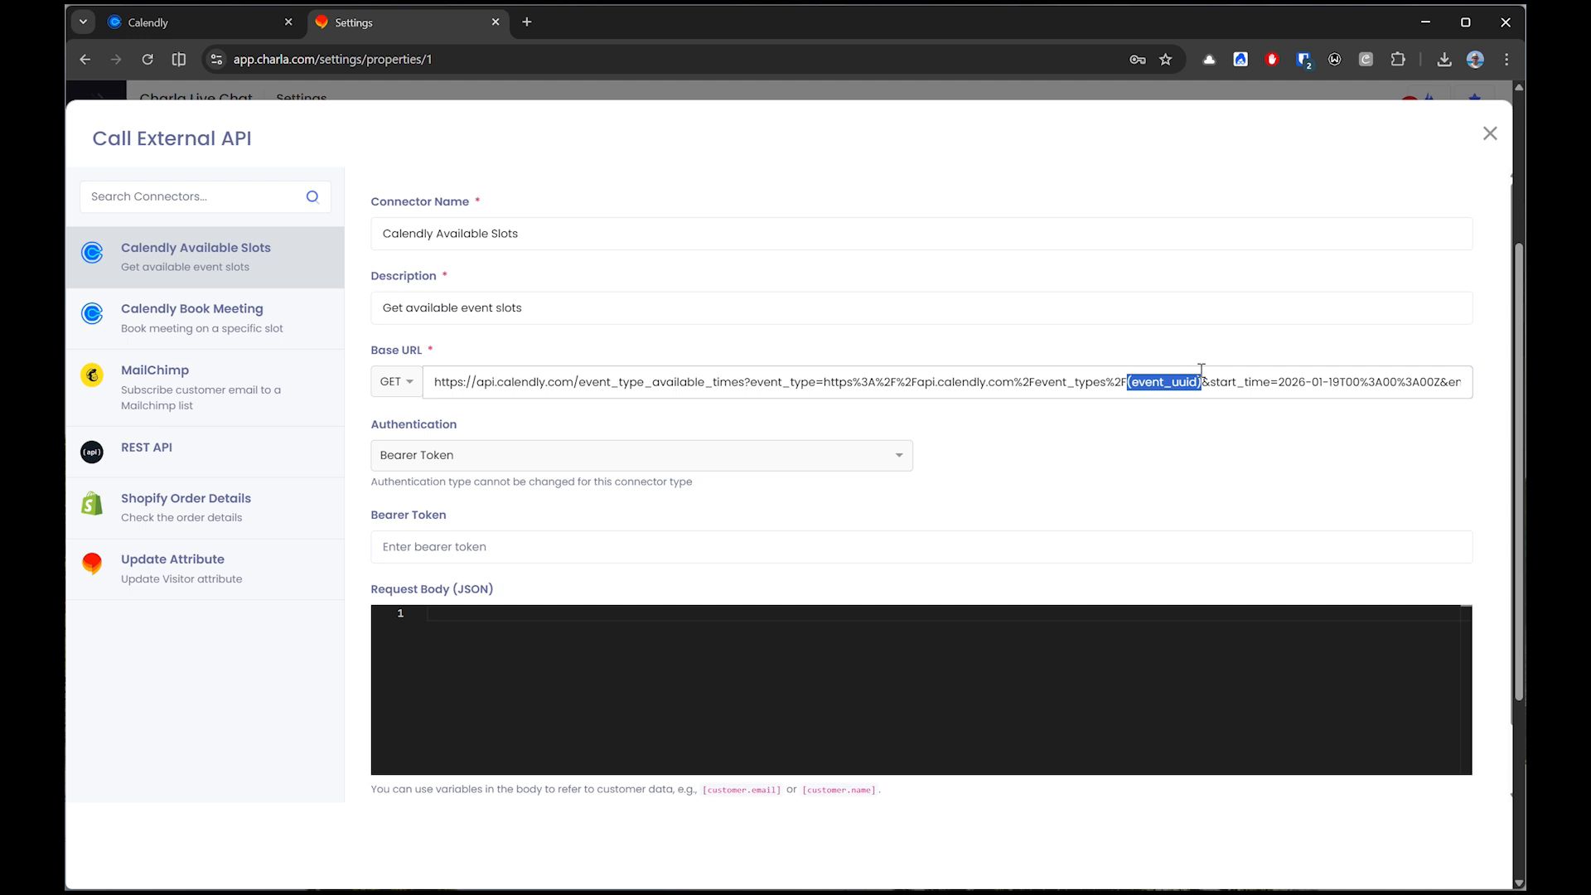
text(7fdb4df5-589f-4252-ad09-1618f0d8ce22)
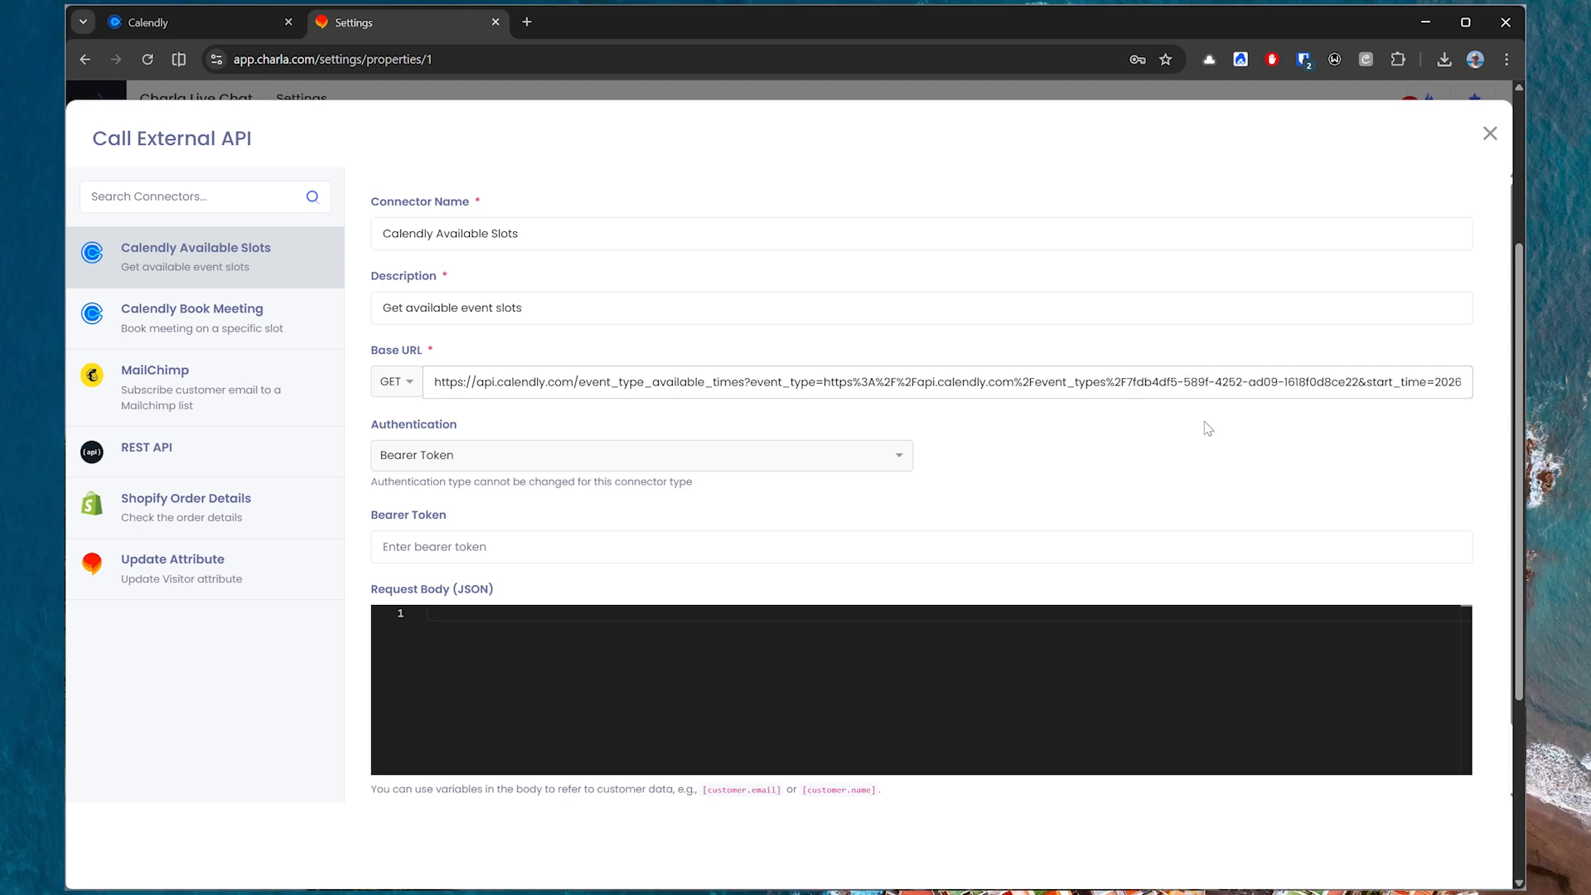
click(717, 548)
key(ctrl+v)
Set the base URL's start_time date to 2026-01-21 and its end_time date to 2026-01-23.
scroll(716, 548, down, 1)
drag(1442, 311, 1332, 311)
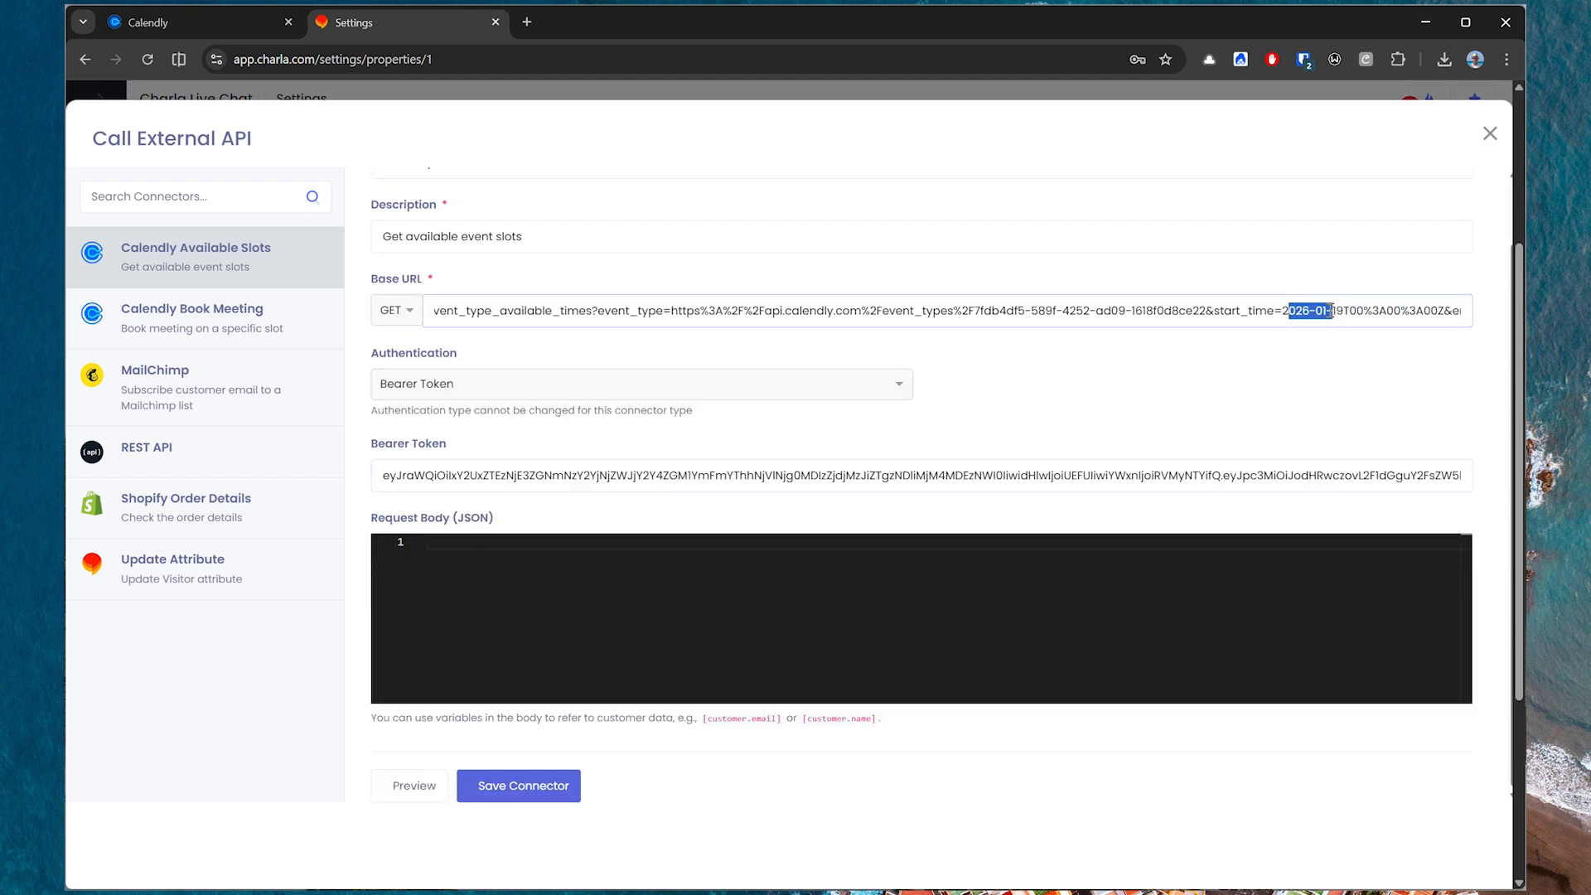
click(1343, 311)
text(21)
drag(1409, 311, 1263, 309)
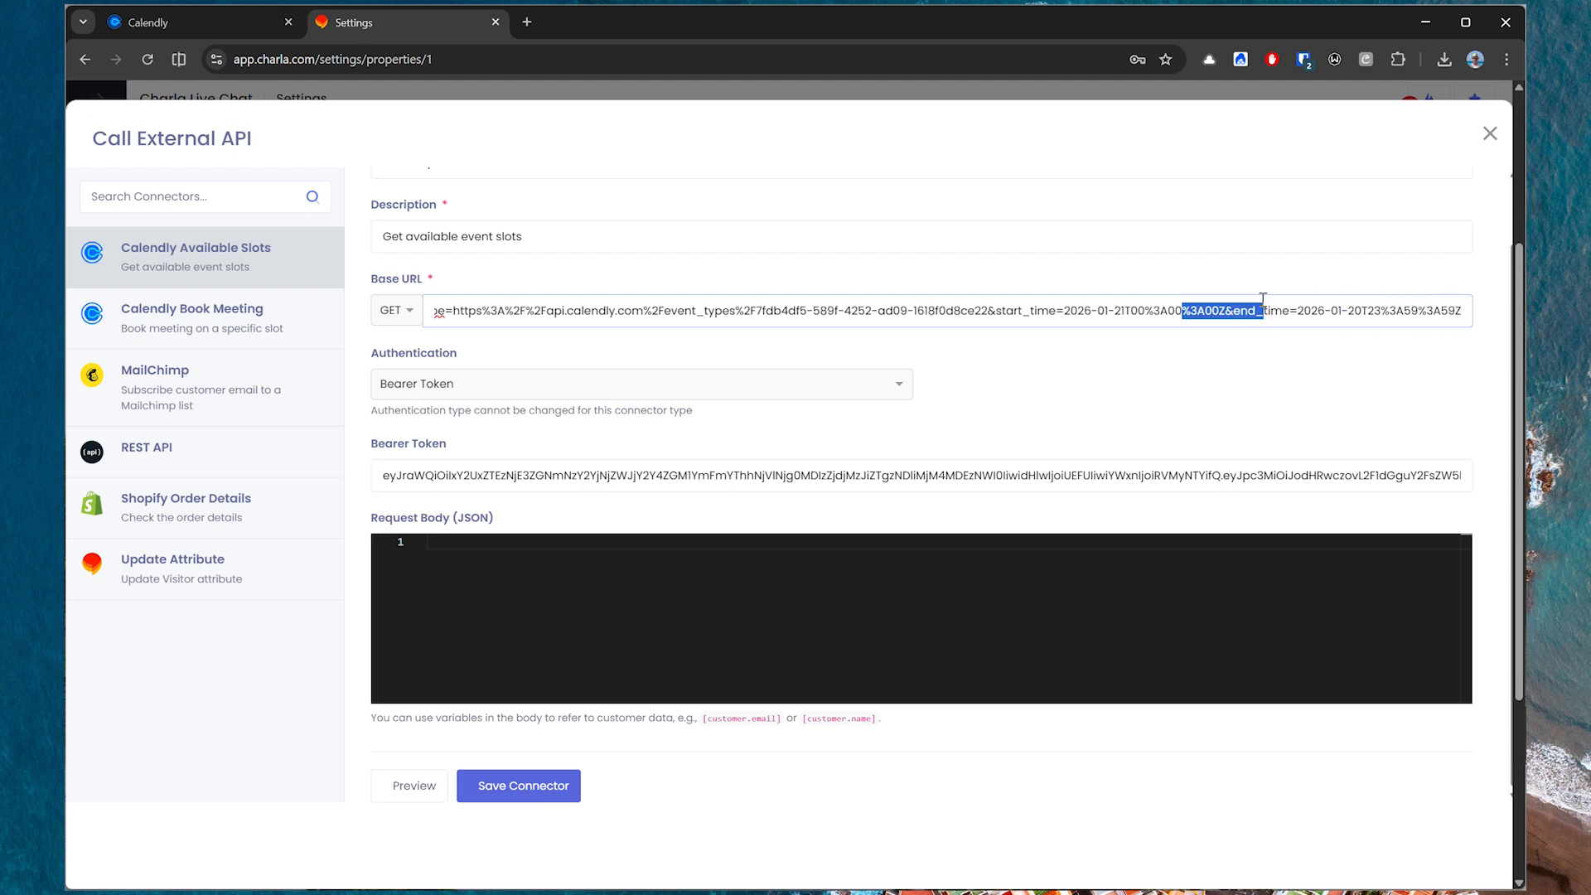
drag(1363, 311, 1356, 310)
text(3)
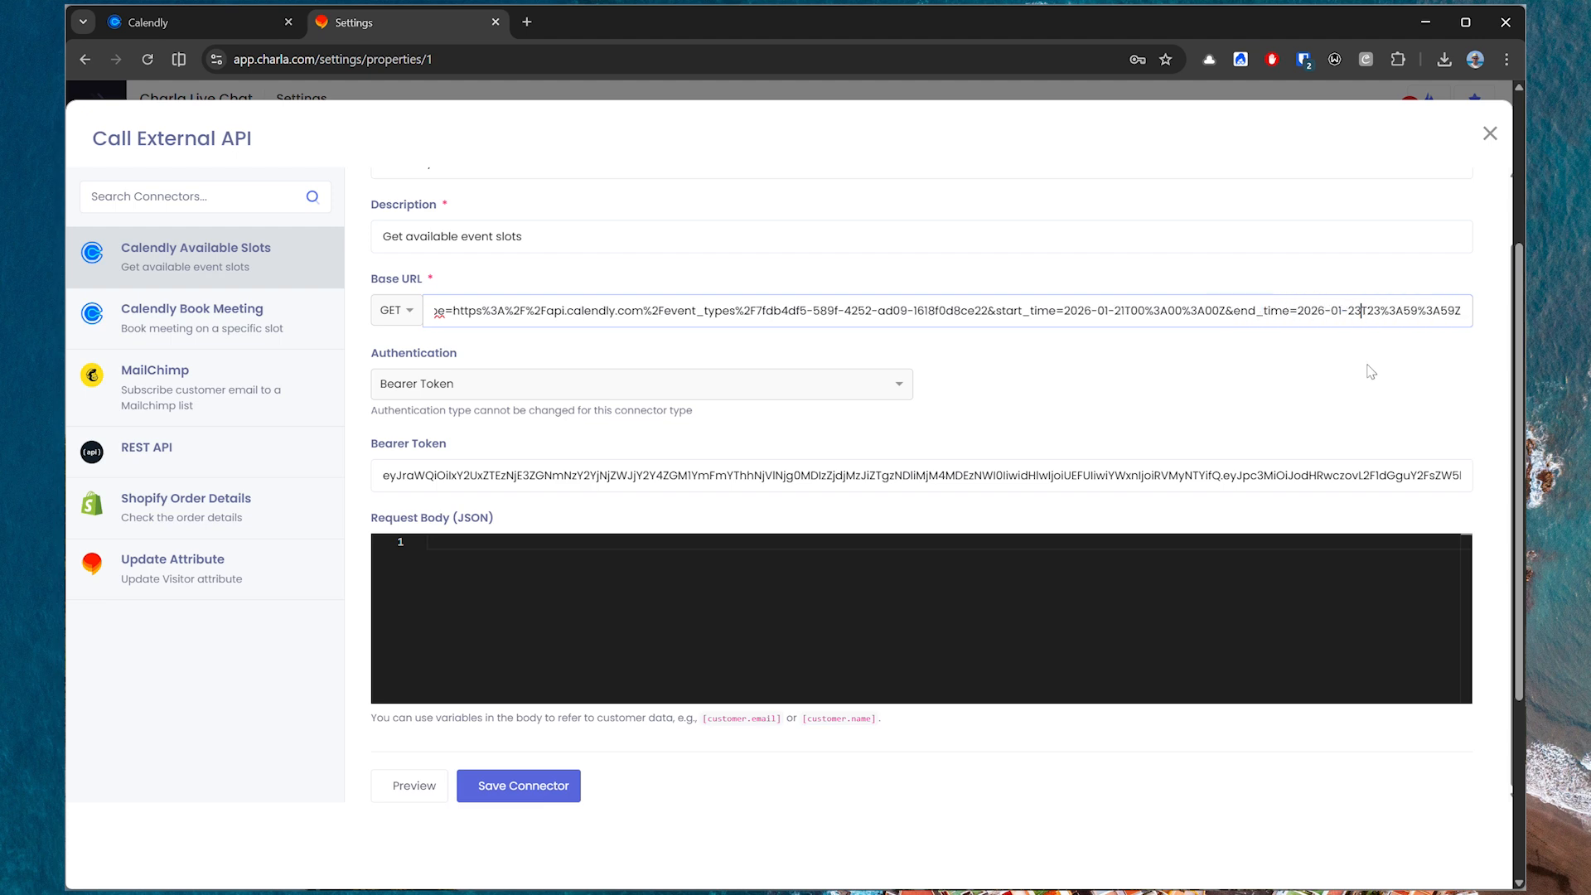
Preview the Calendly Available Slots connector, review the returned slots in the response body, and save the connector.
click(427, 794)
click(1231, 351)
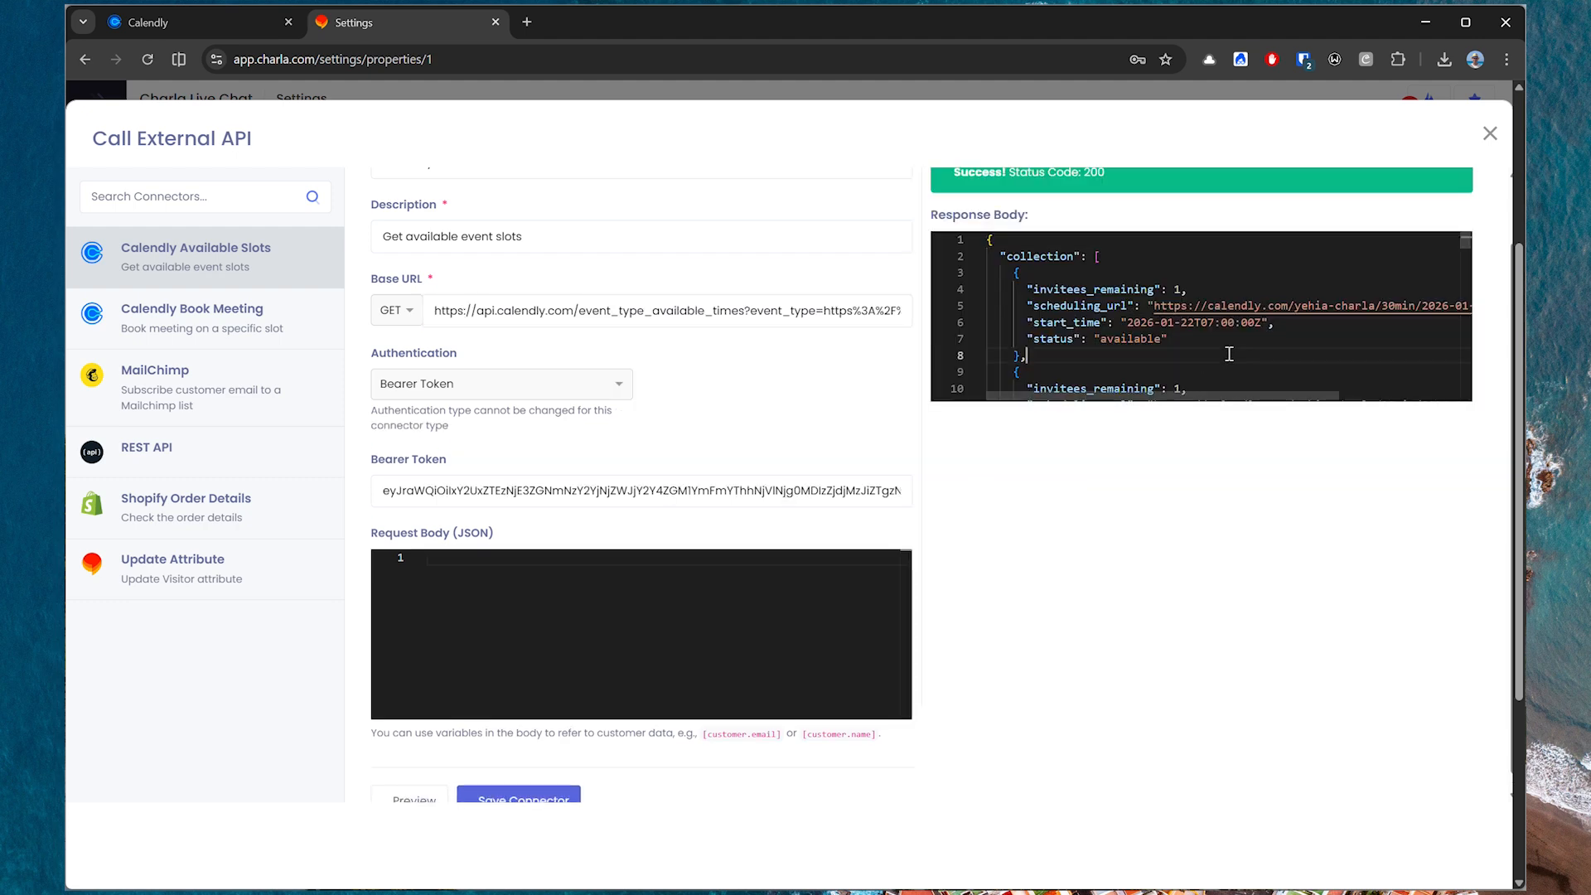
scroll(1231, 351, down, 4)
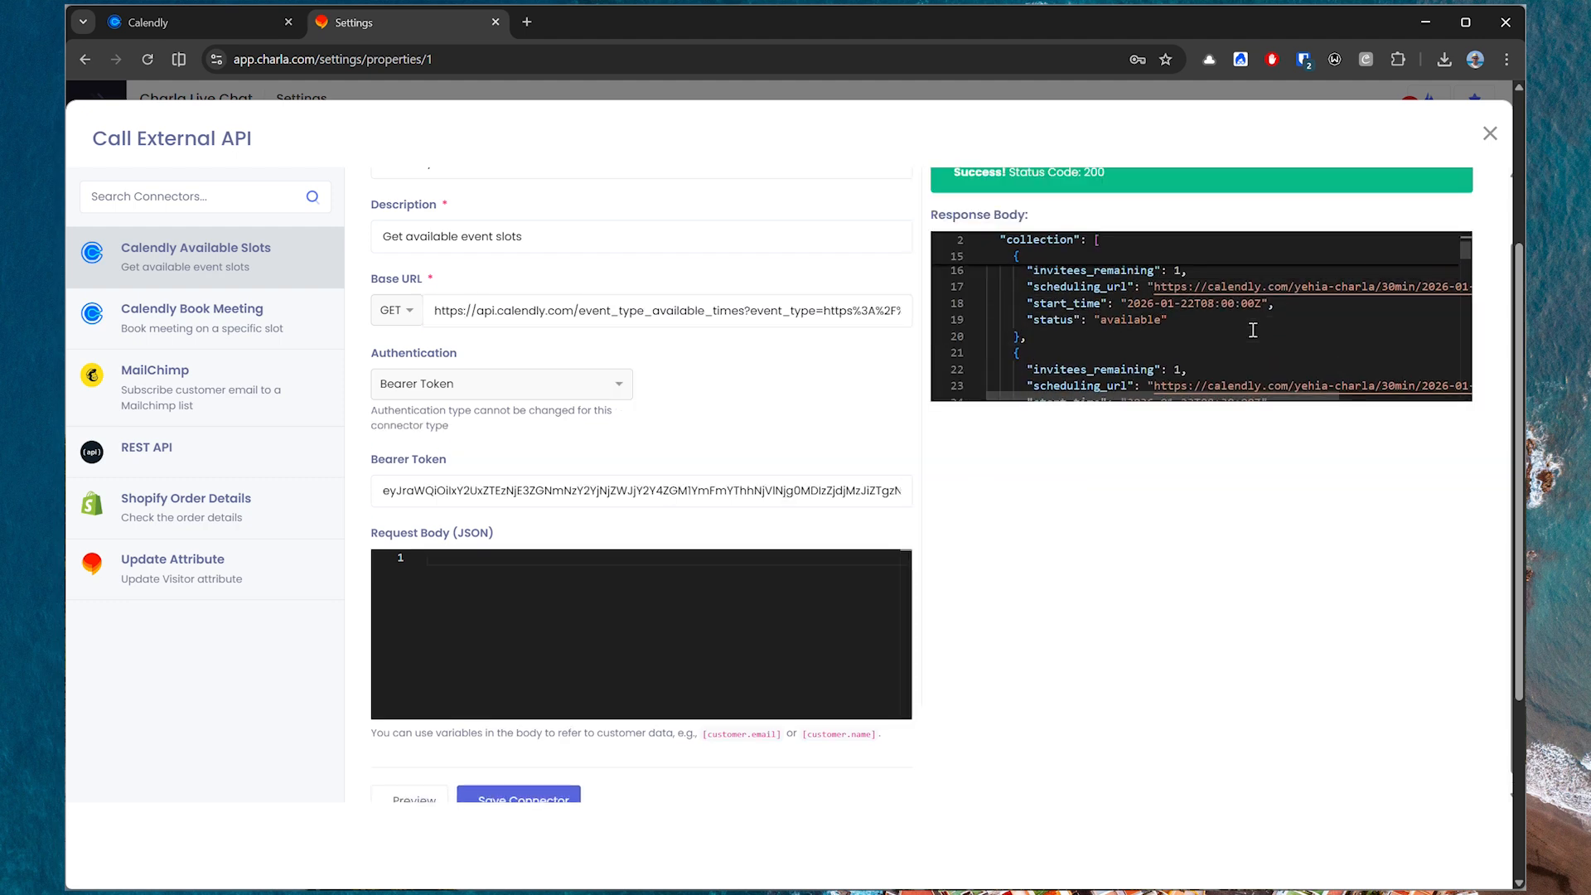
scroll(1254, 330, down, 2)
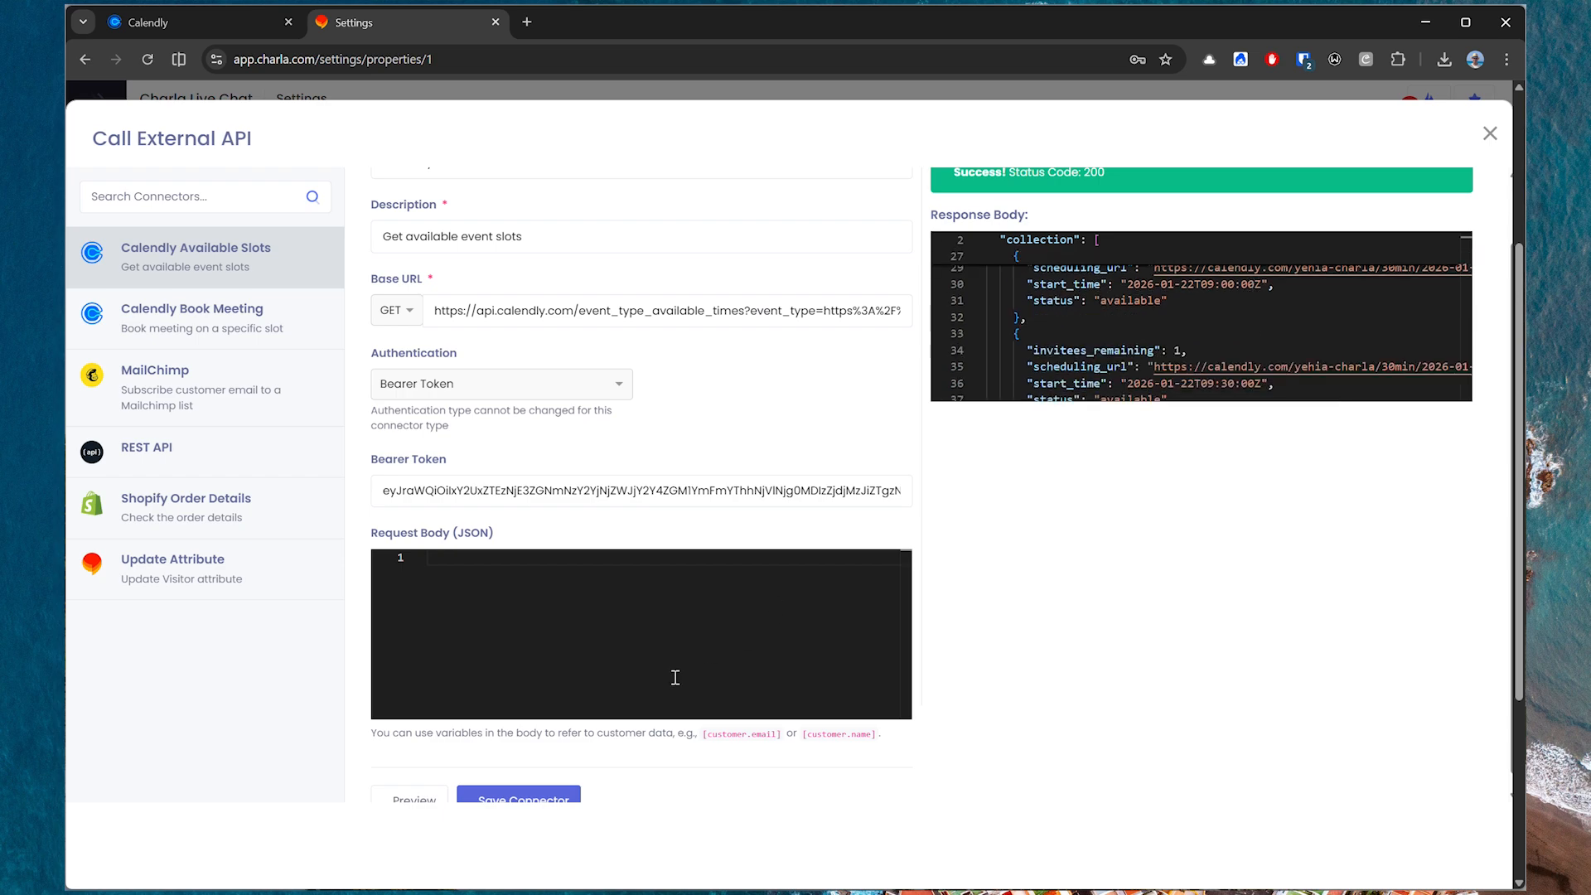
click(540, 800)
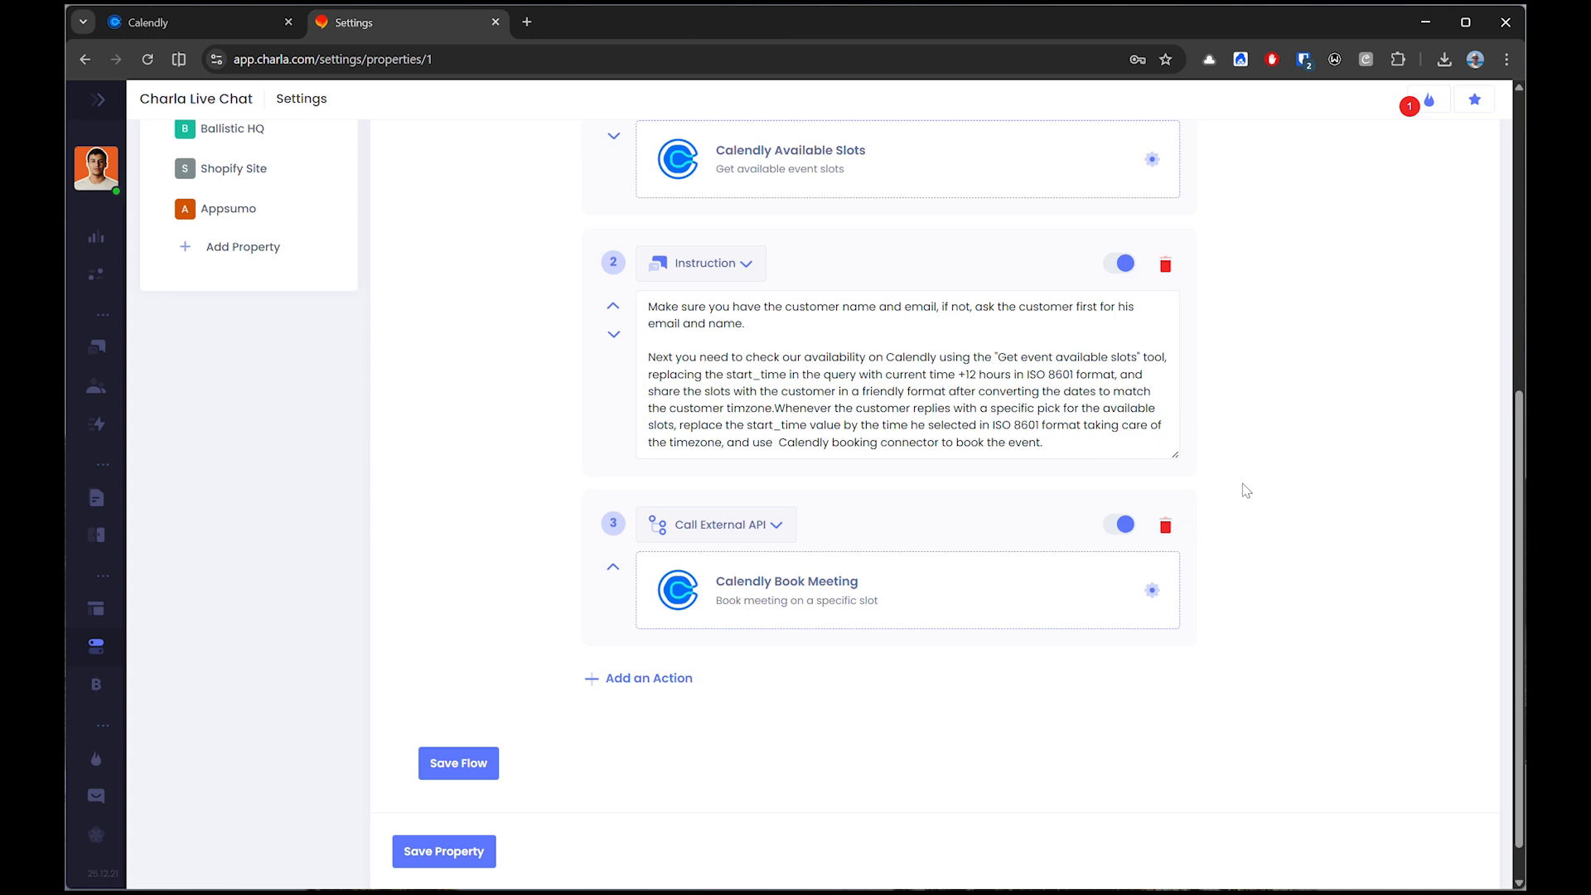
Open the Calendly Book Meeting connector and replace the placeholder event_type URL in its request body with the event type's actual URL.
scroll(1243, 490, down, 1)
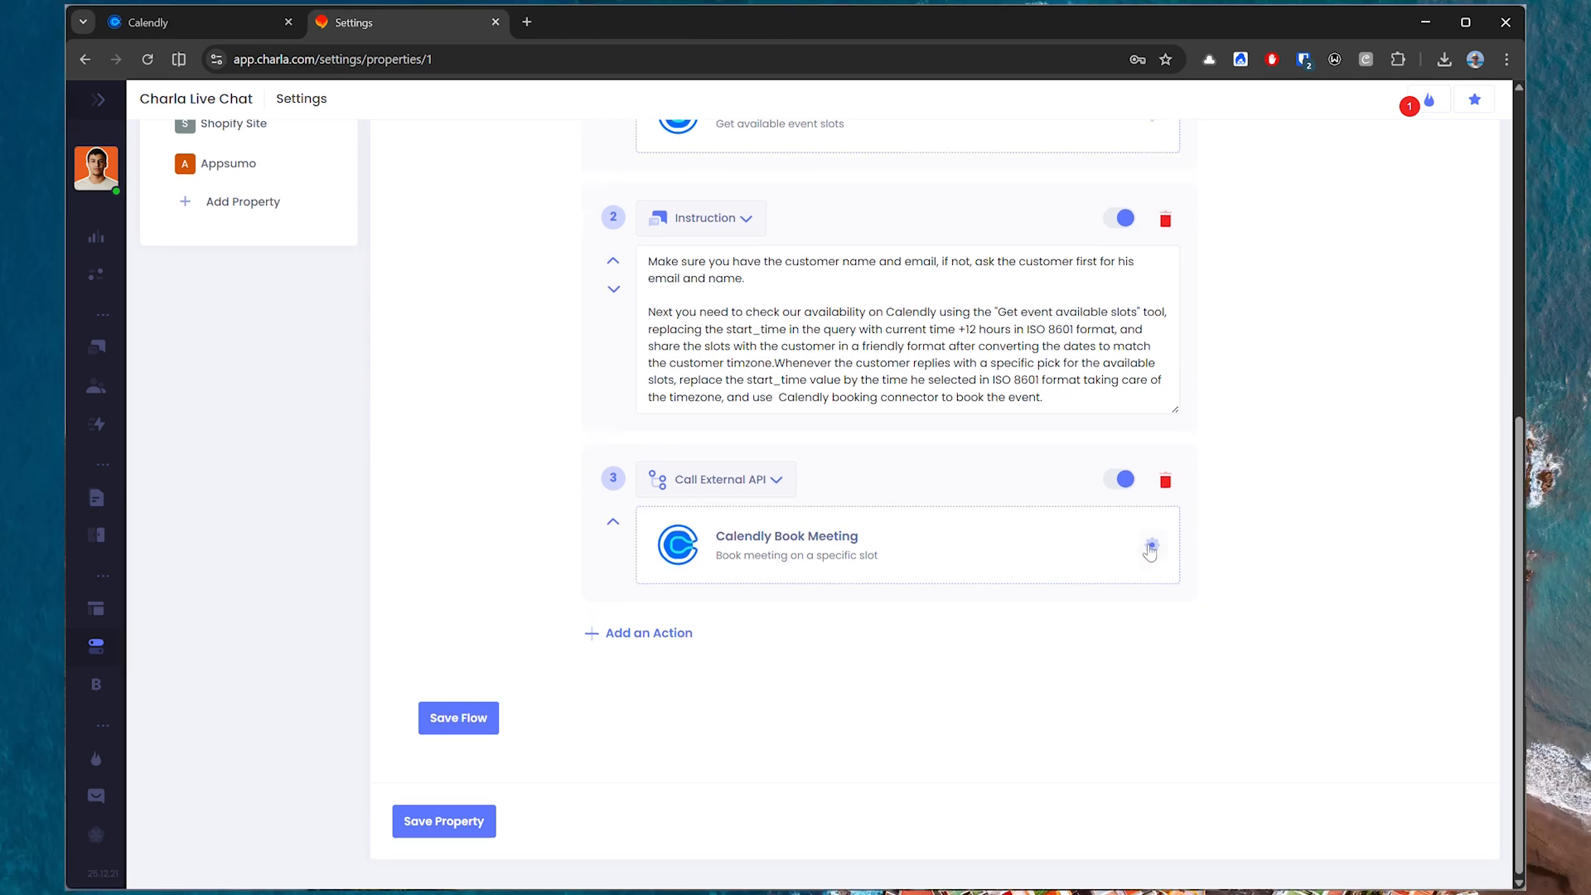
click(1149, 545)
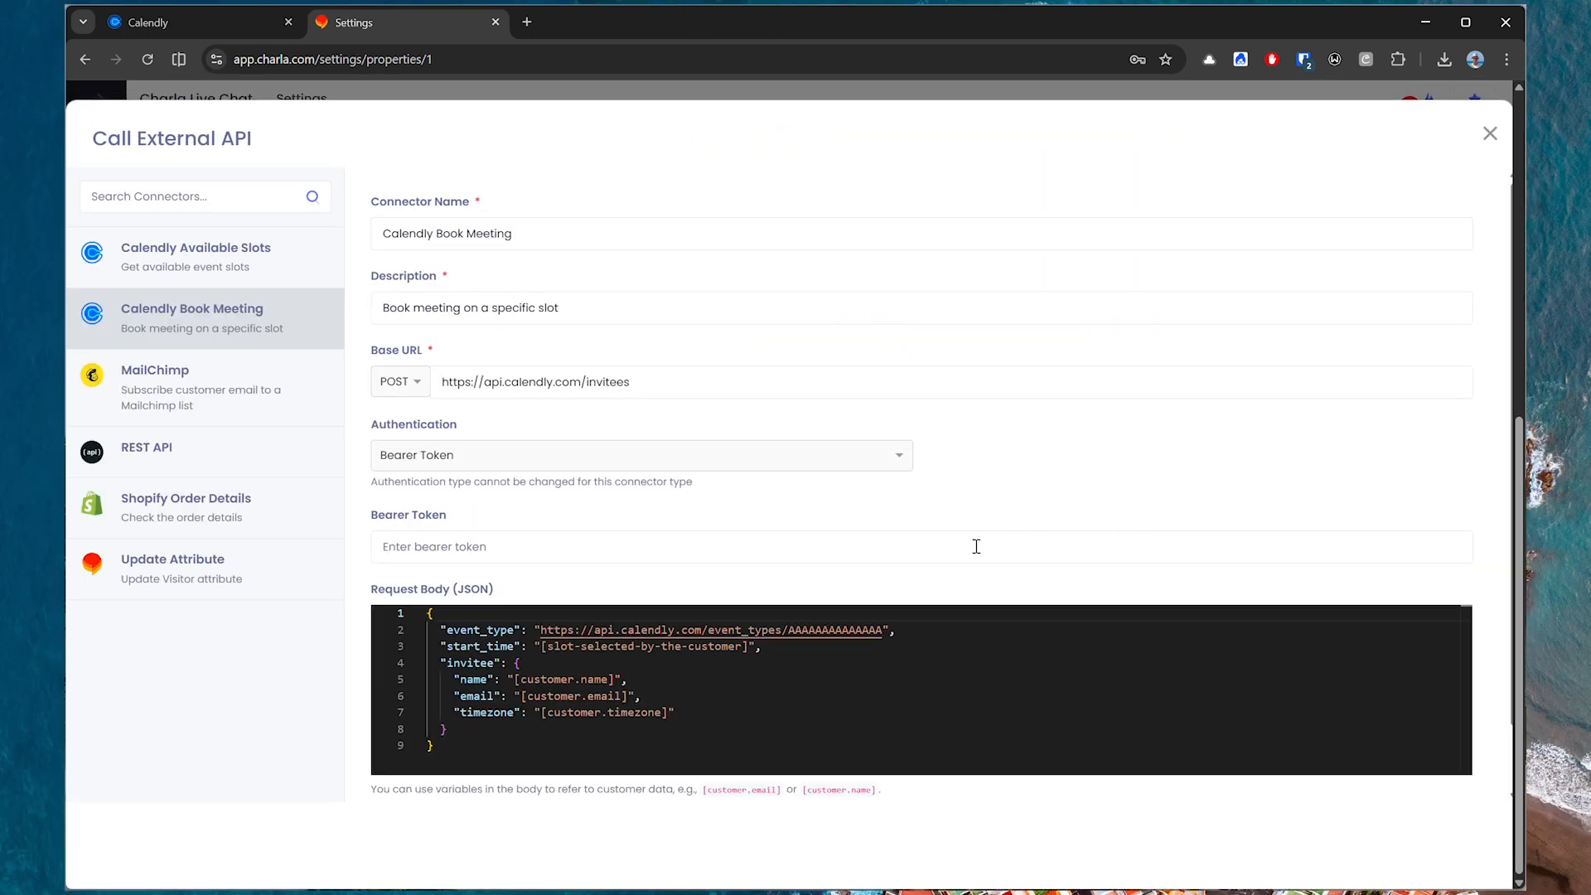
drag(883, 630, 543, 630)
key(ctrl+v)
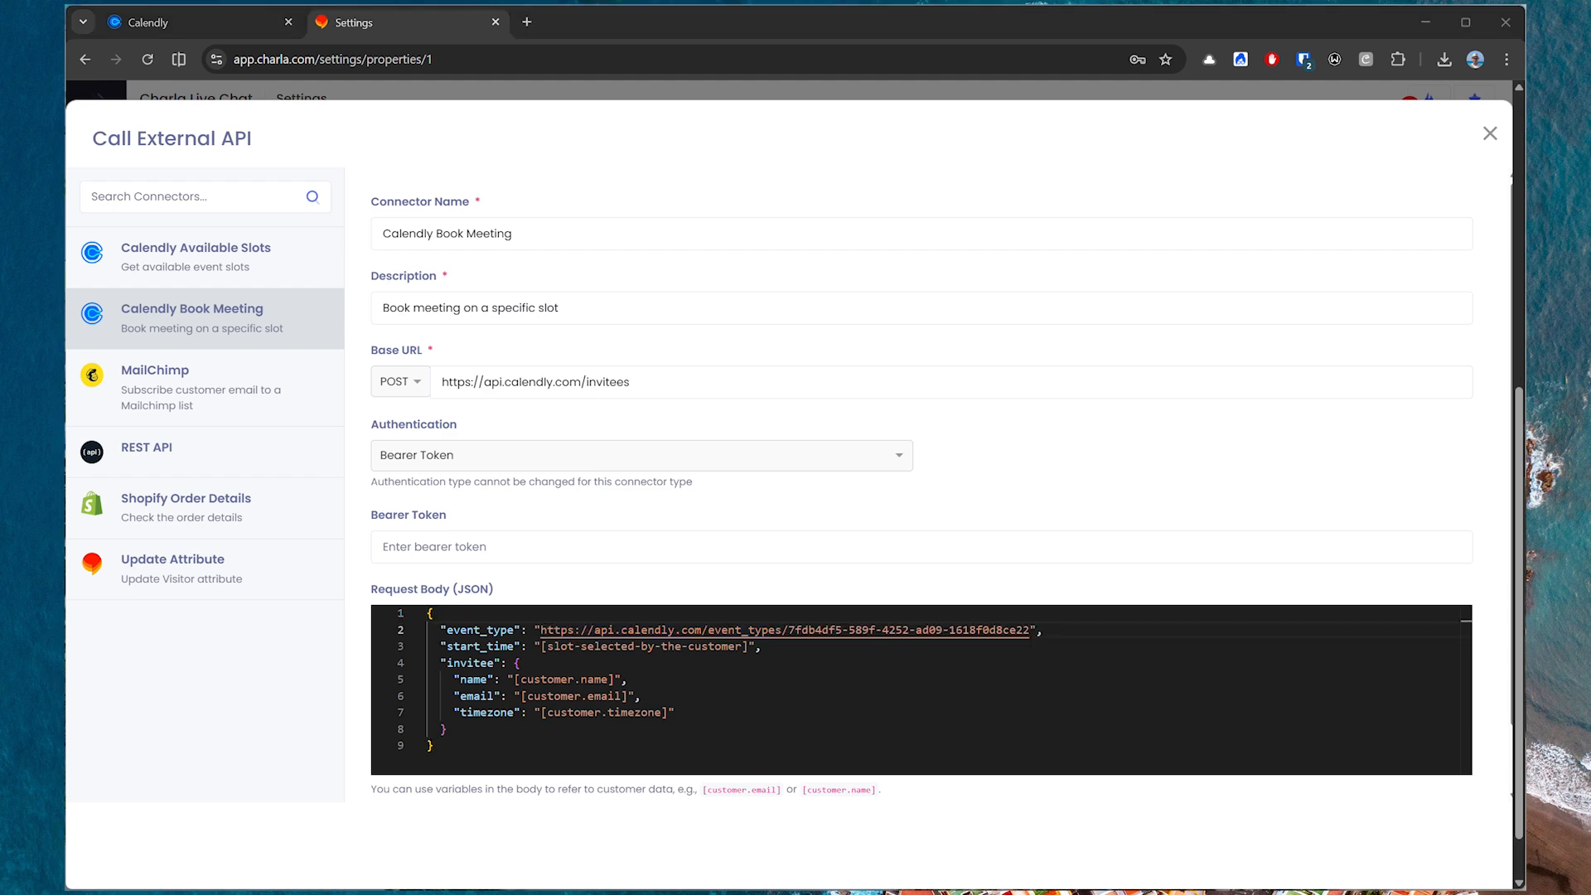
Paste the bearer token into the Calendly Book Meeting connector, and save both the connector and the flow.
click(610, 547)
key(ctrl+v)
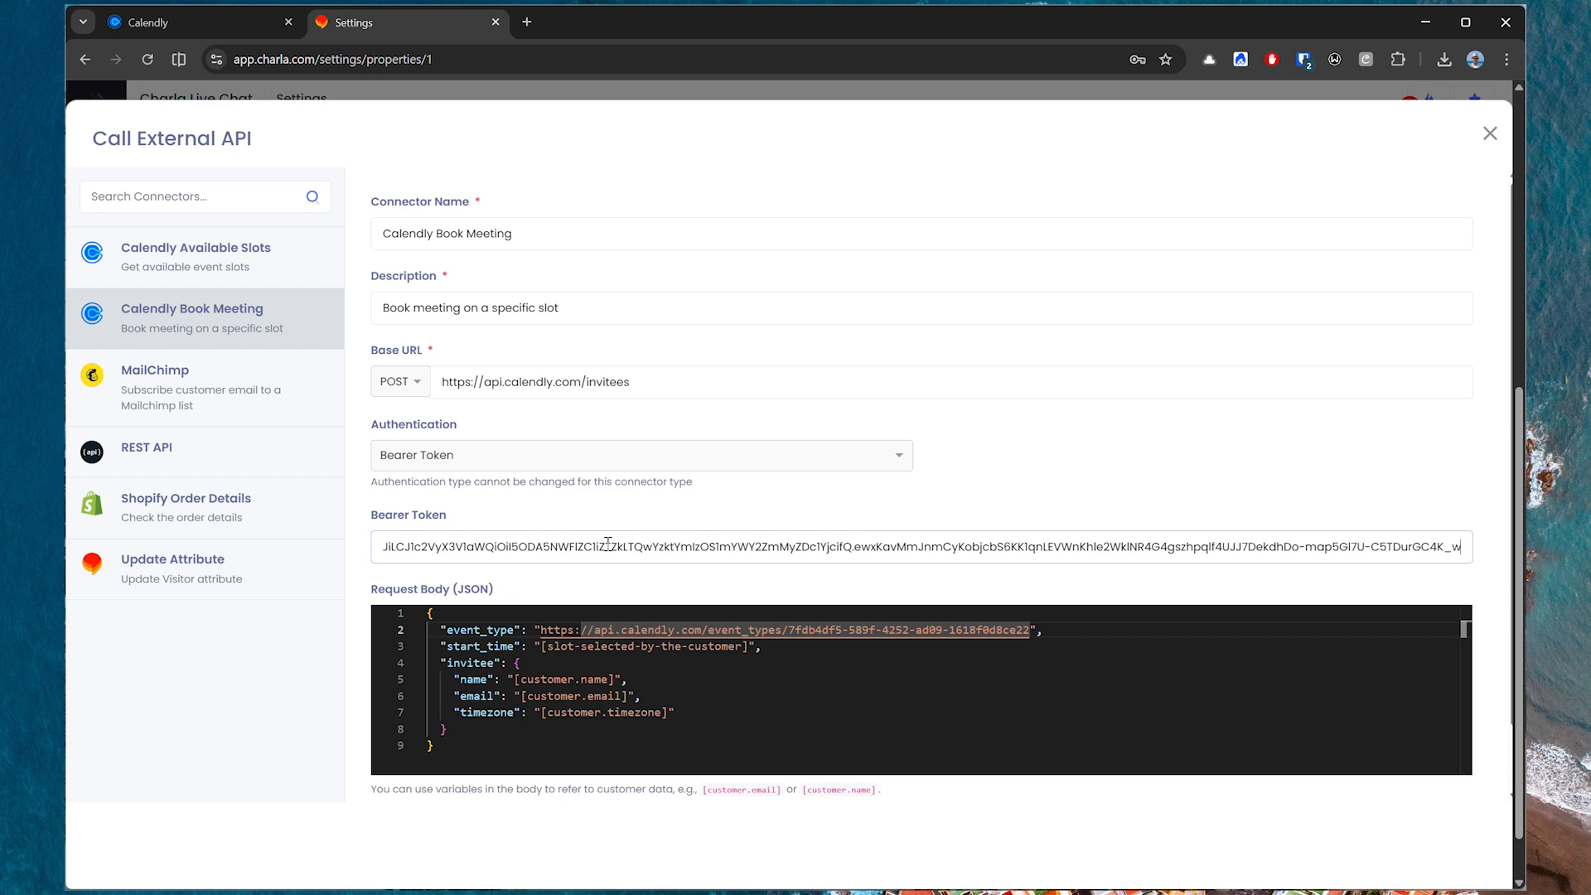
scroll(605, 530, down, 2)
click(541, 791)
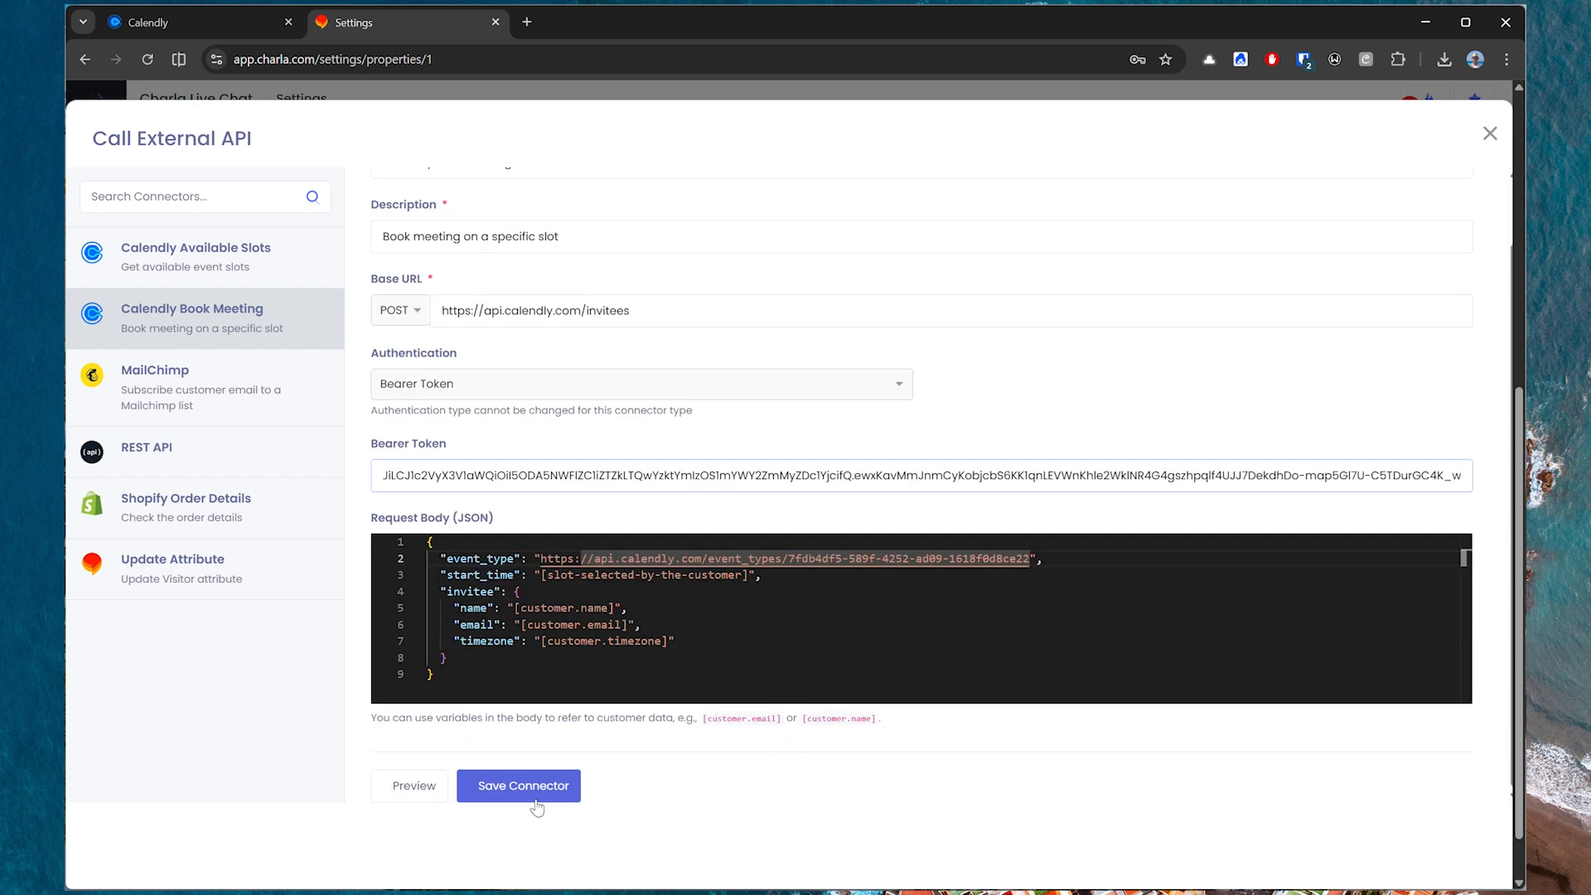
click(483, 781)
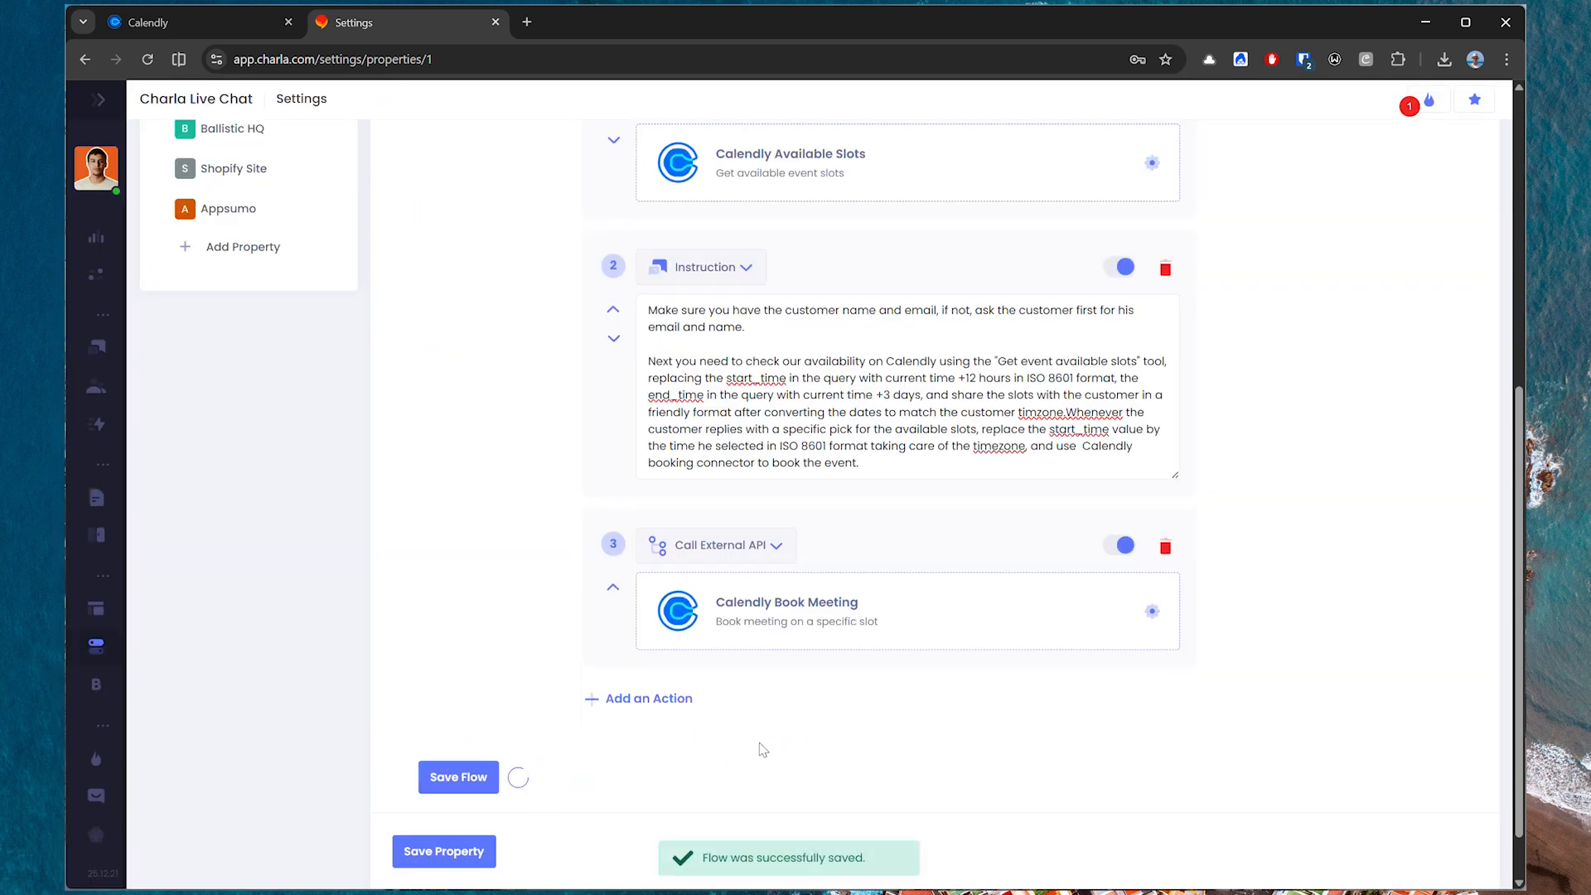
scroll(569, 555, up, 5)
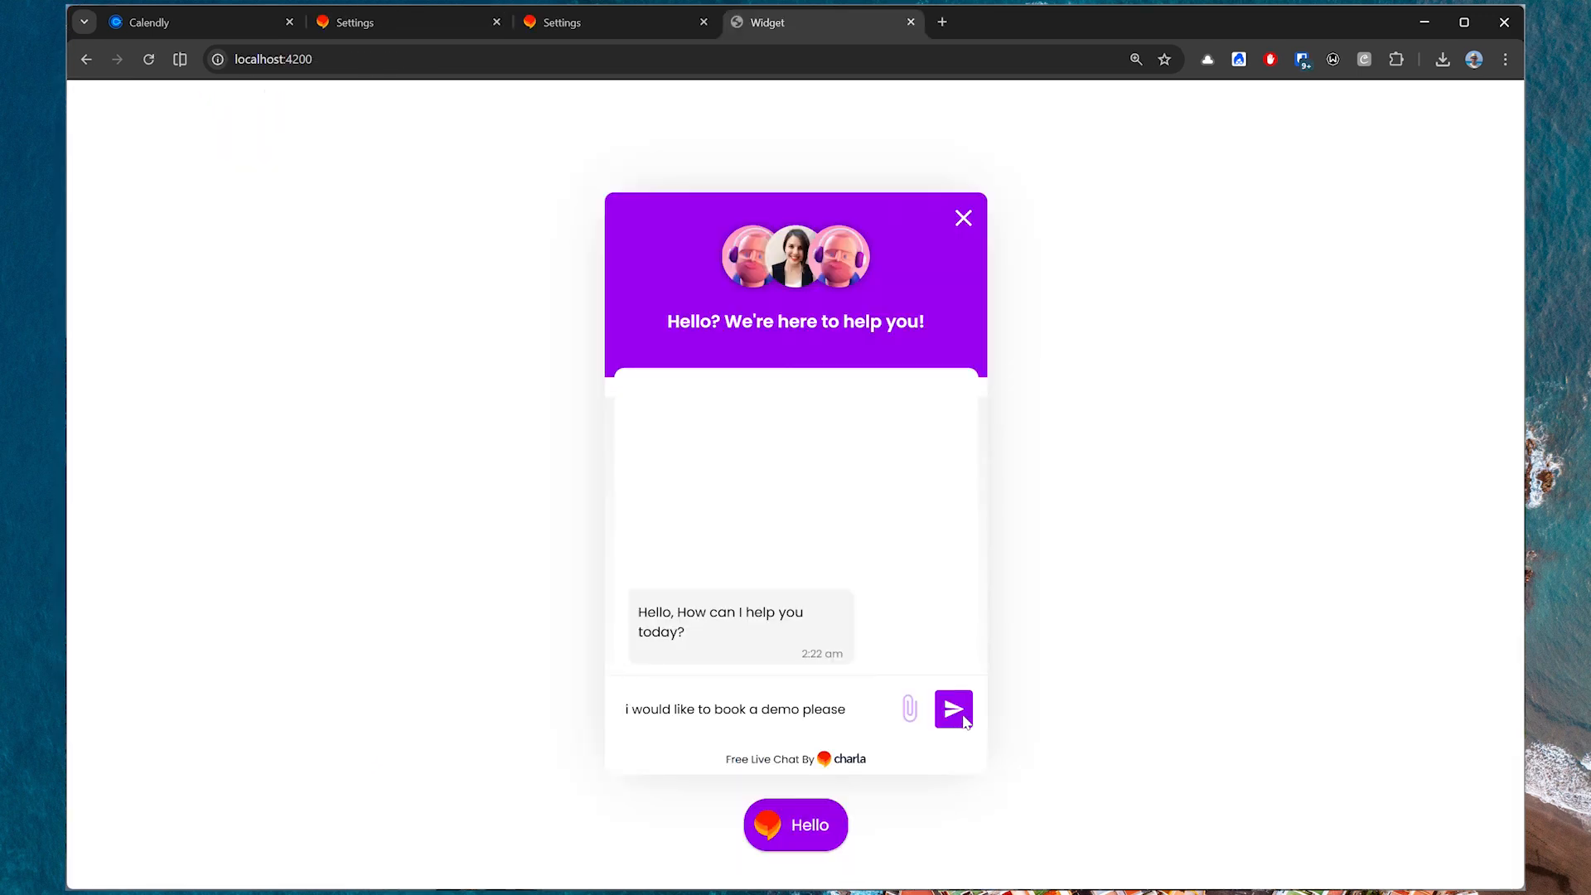
In the chat widget, send "i would like to book a demo please" and answer the bot with the customer's name and email address.
click(967, 724)
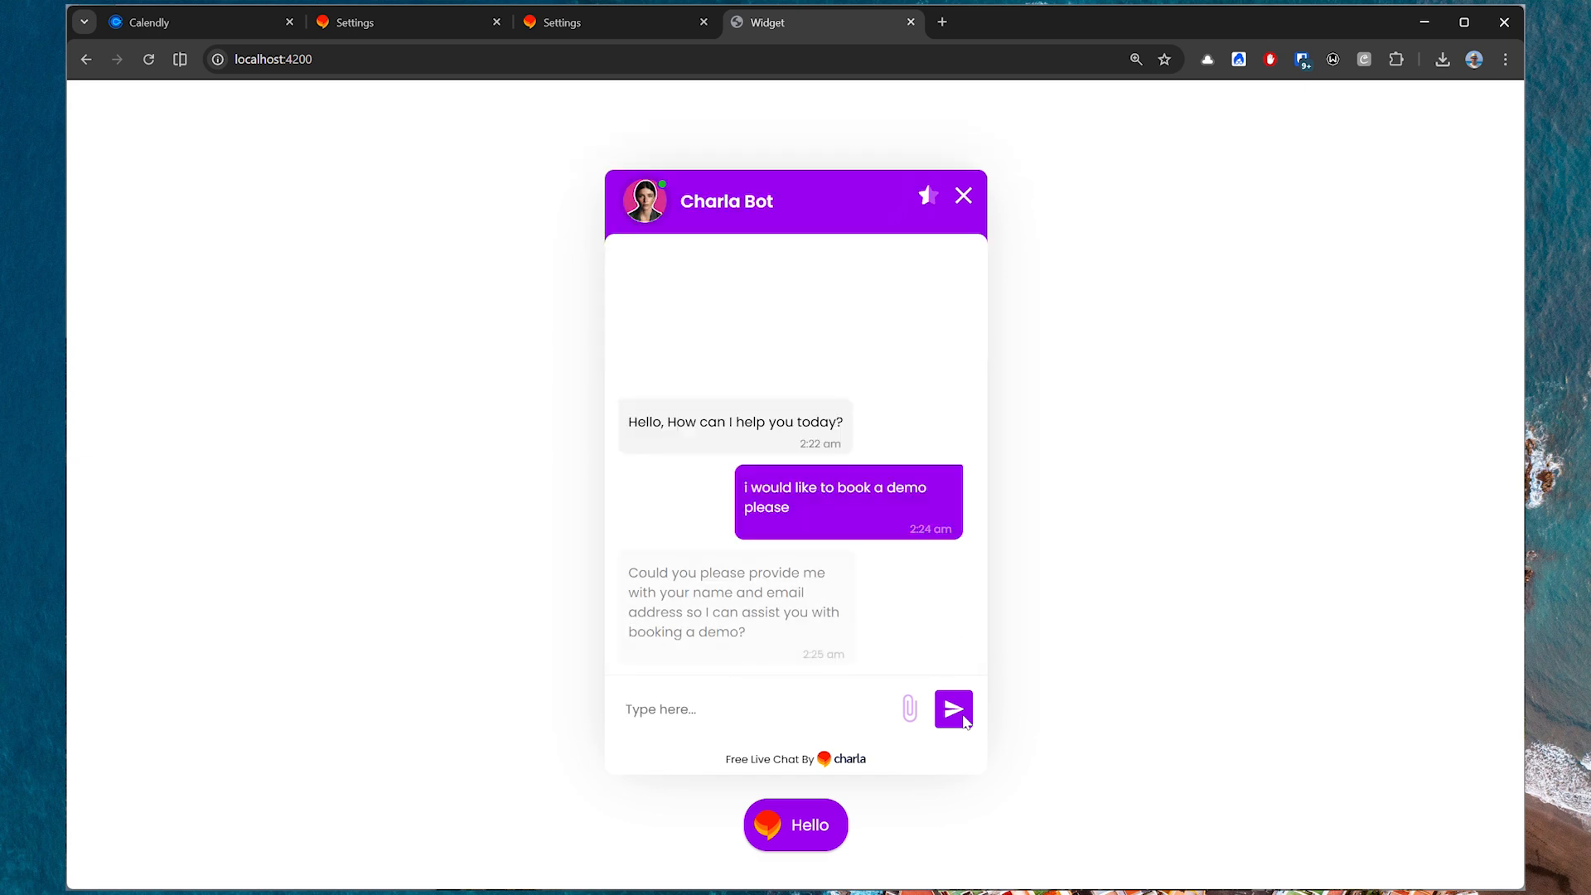
text(Al)
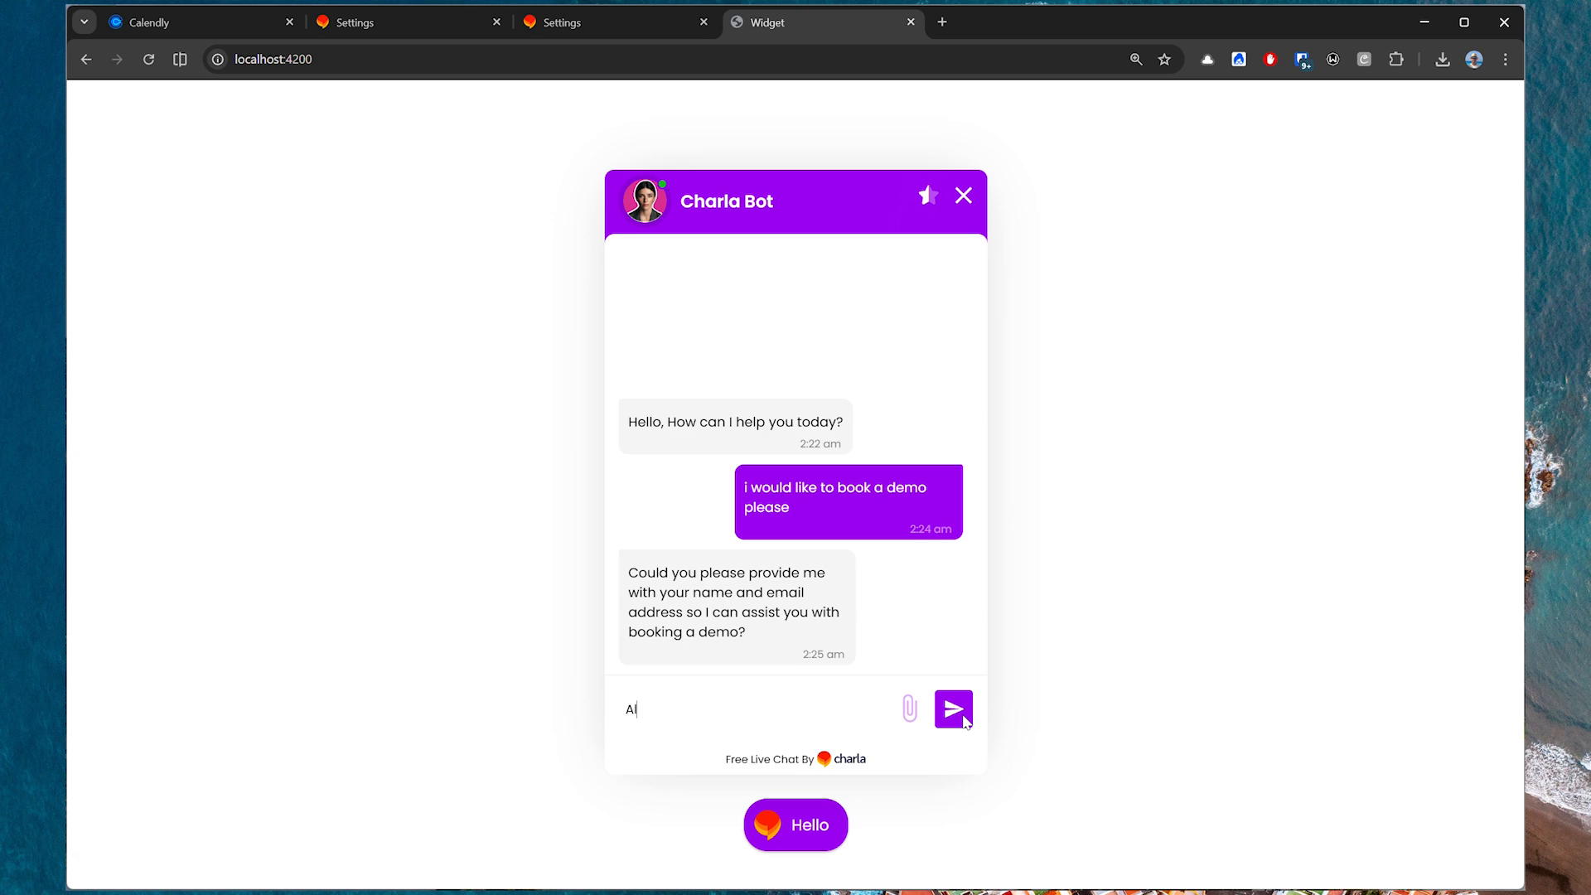
click(962, 718)
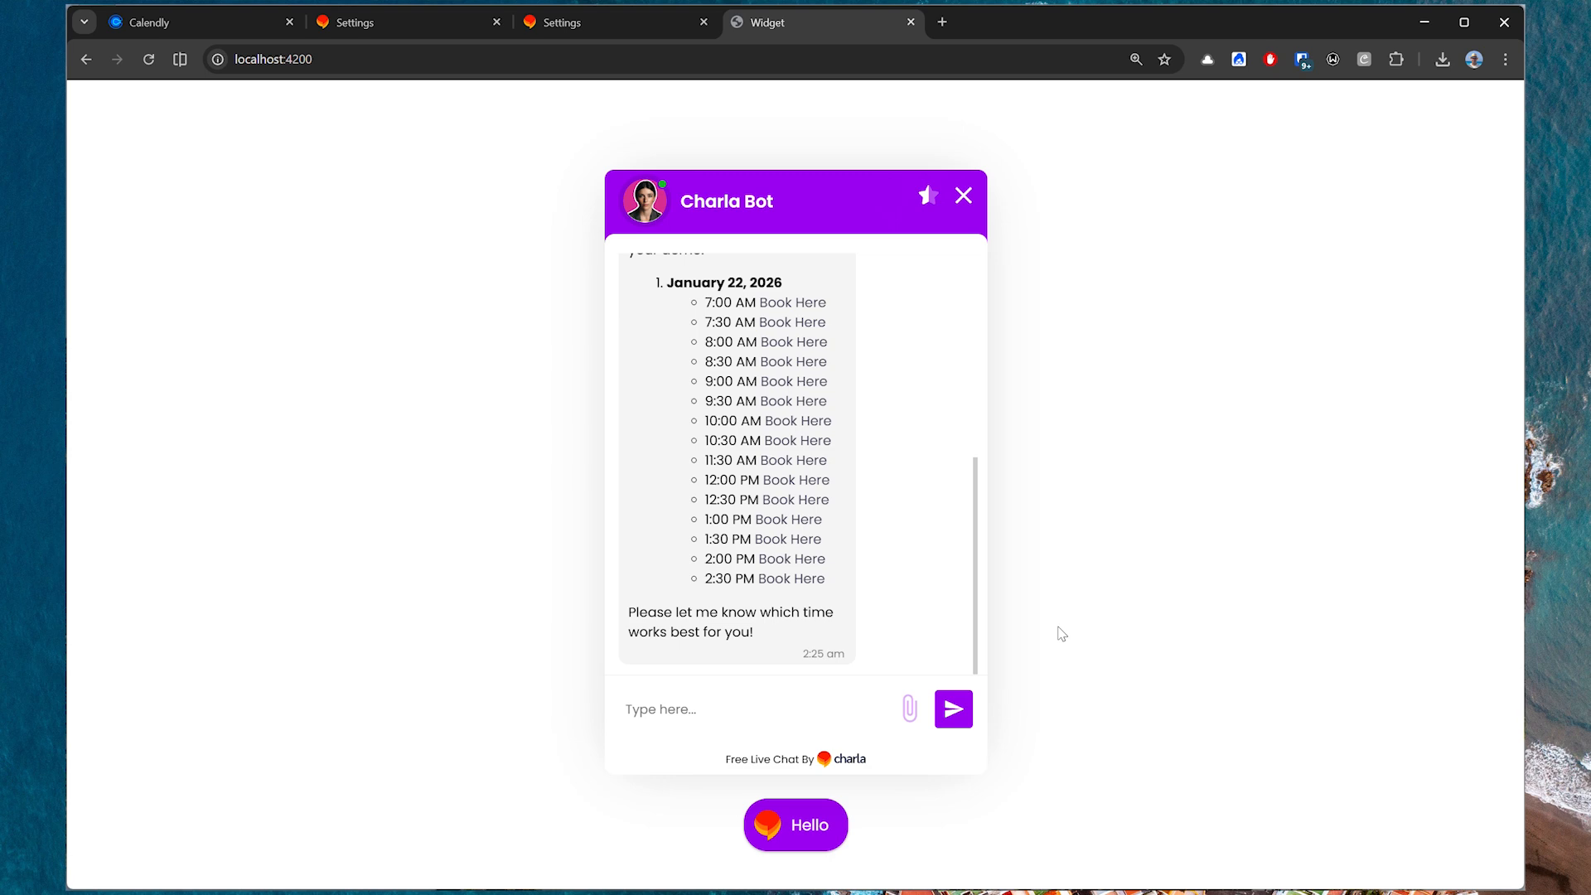
Review the available demo slots listed in the bot's reply.
scroll(937, 586, up, 2)
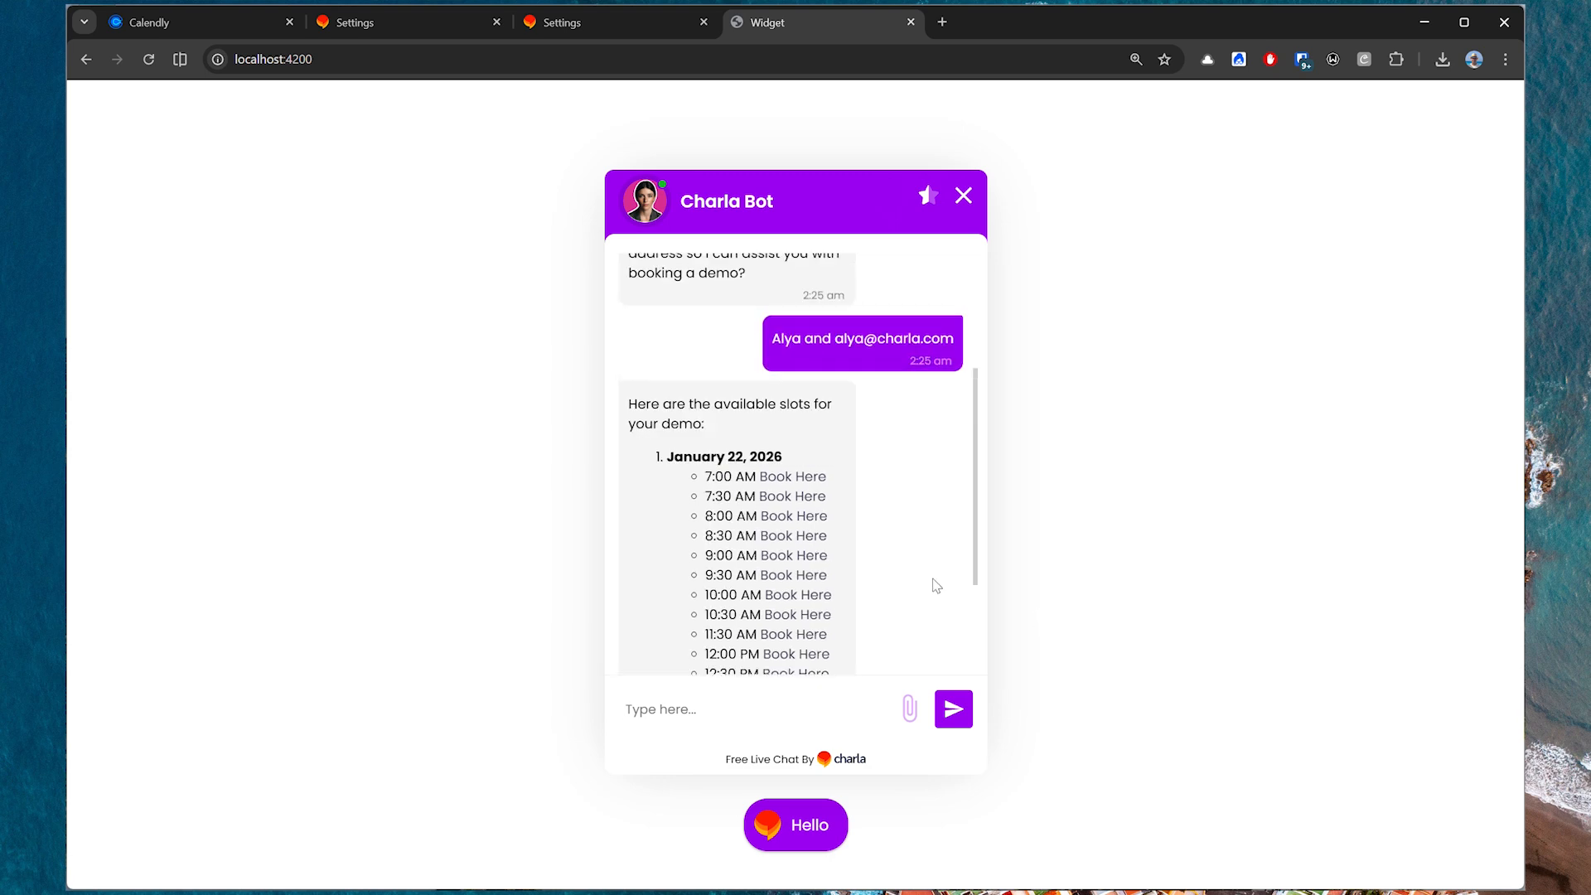
scroll(936, 586, down, 2)
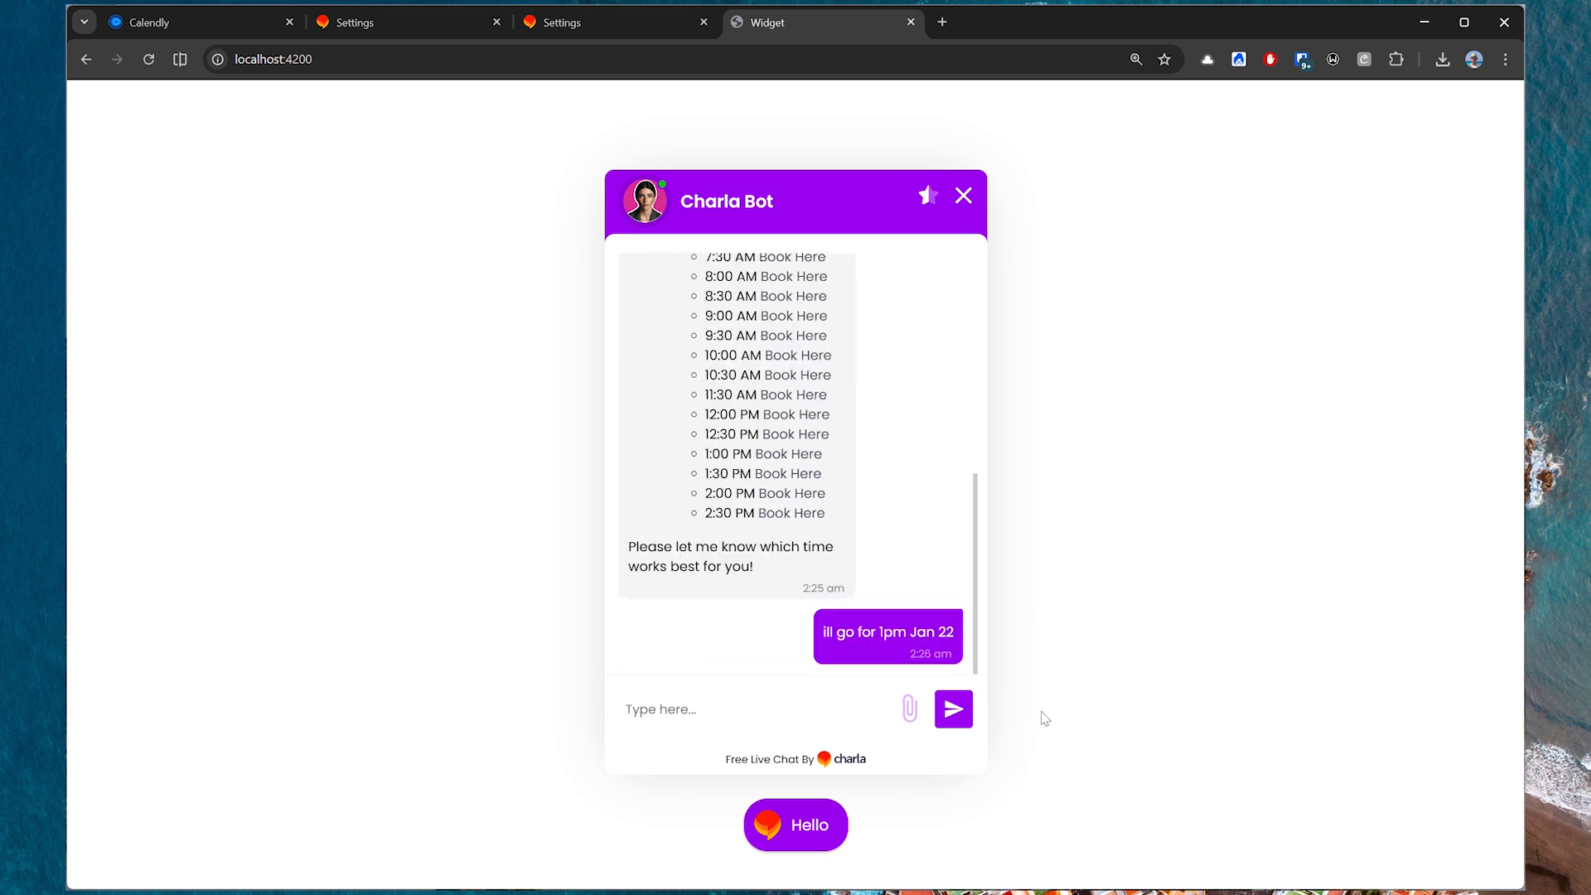